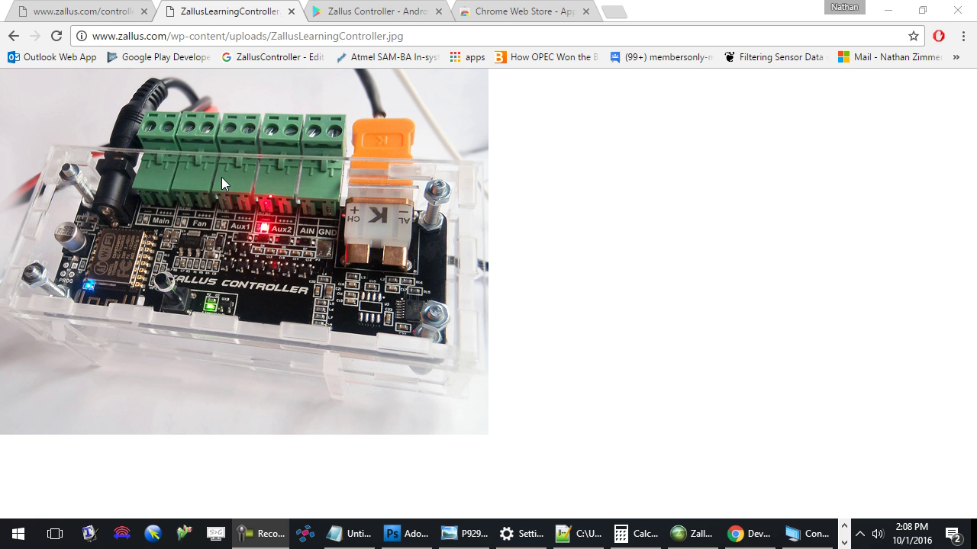
Look over the An Example System section on the zallus.com/controller product page
click(42, 11)
scroll(561, 296, down, 10)
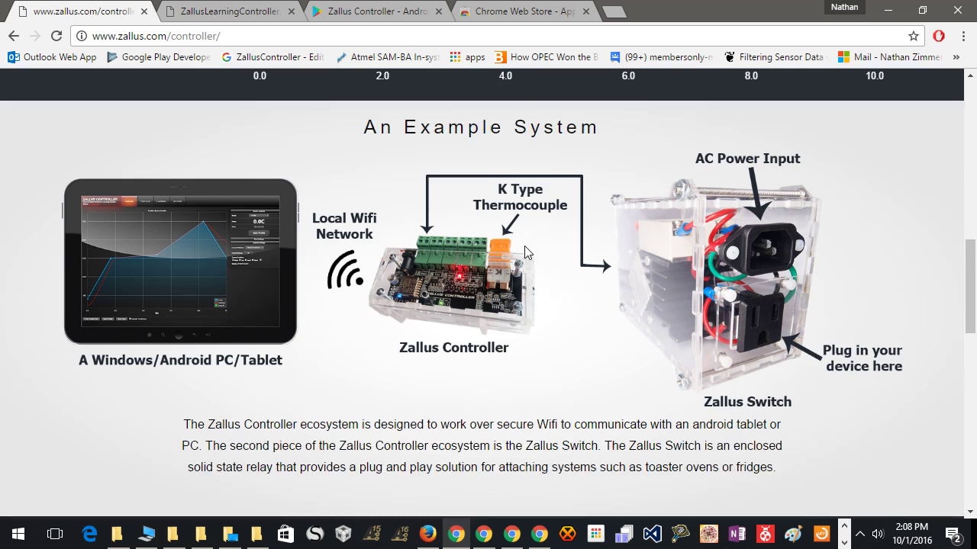
scroll(524, 246, down, 1)
scroll(458, 328, up, 2)
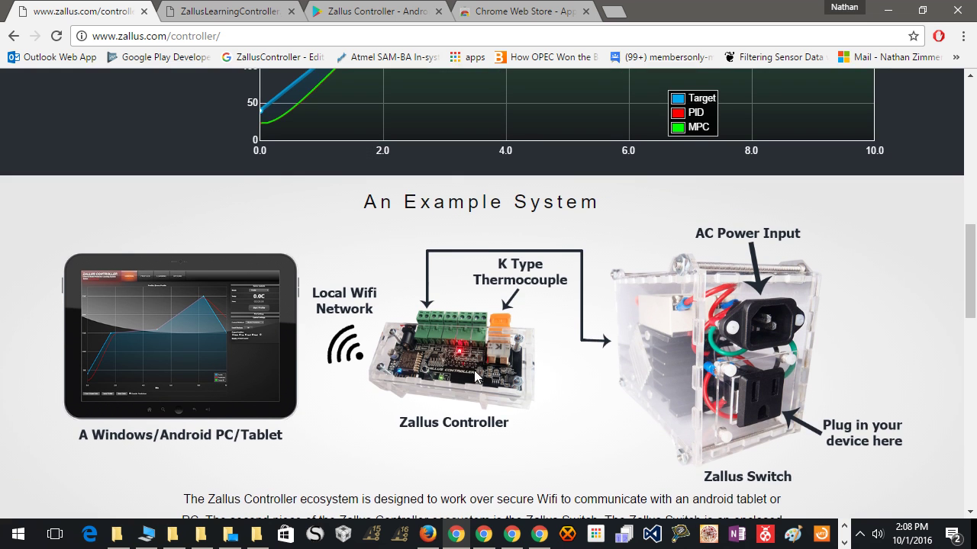
scroll(474, 370, down, 2)
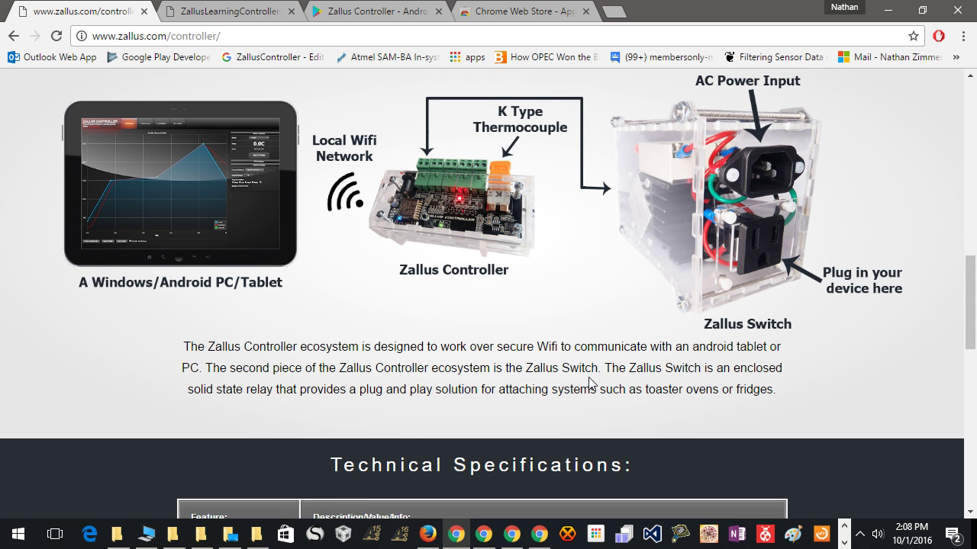
scroll(593, 381, up, 1)
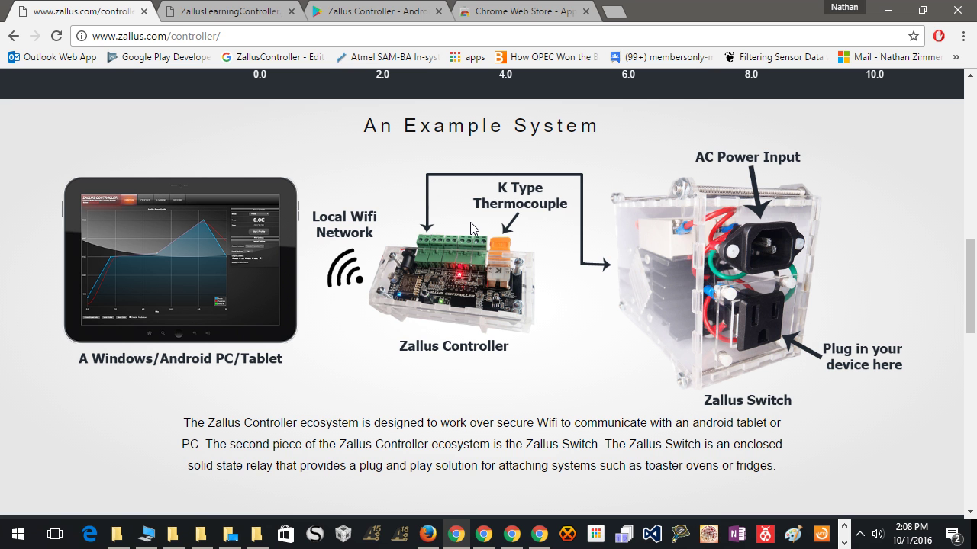
scroll(662, 240, up, 10)
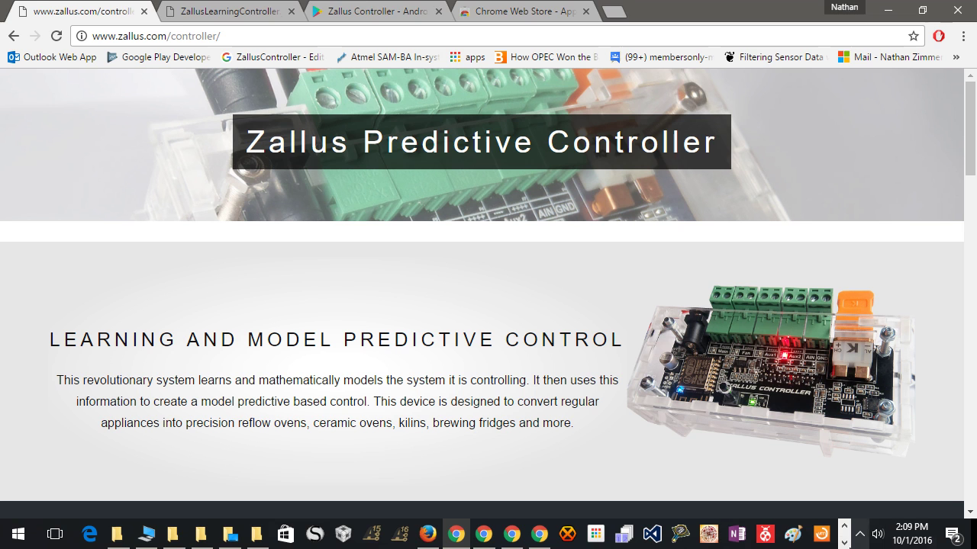
click(844, 542)
In Zallus Controller, use Clear Drawn Data to erase the Demo Profile and prediction curves
click(690, 534)
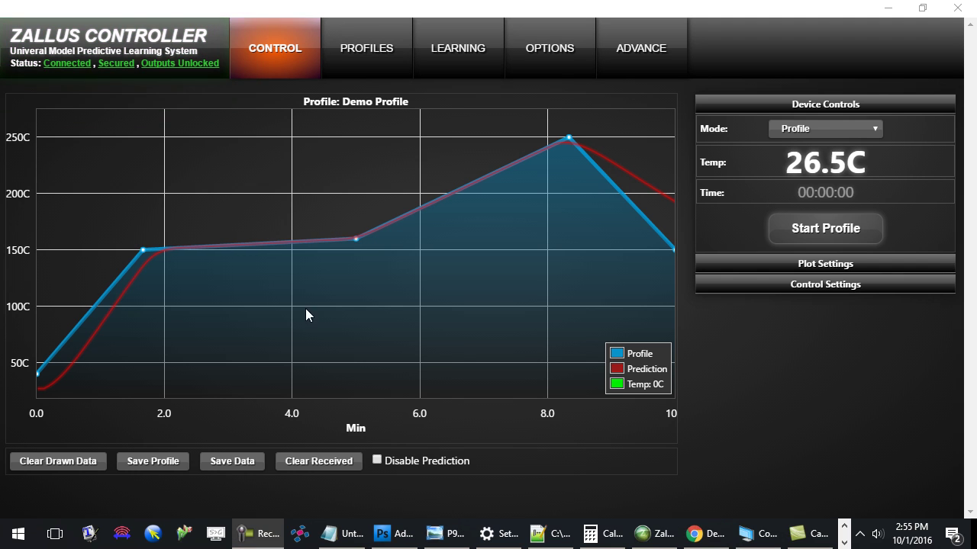
click(74, 468)
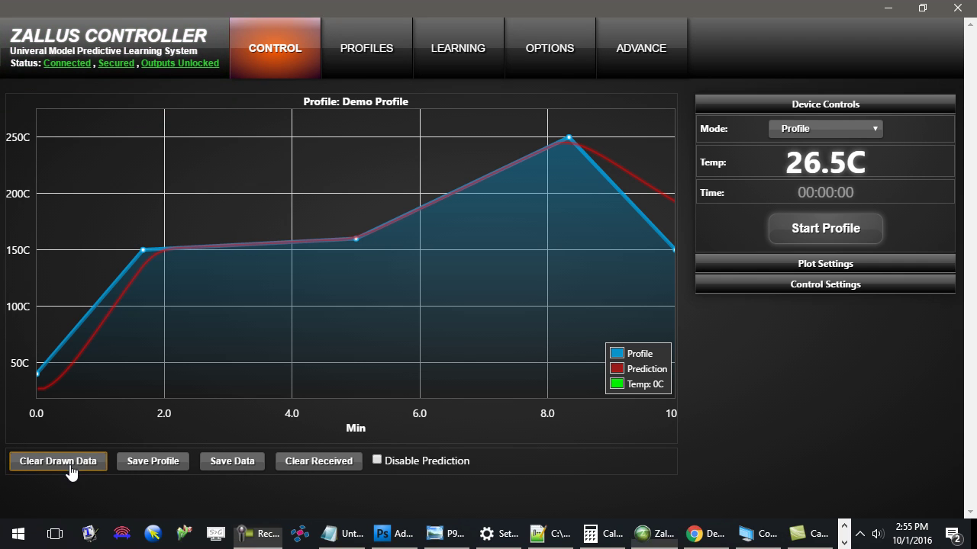
Plot five profile points, then raise the first to 250C and lower the second to about 140C
click(100, 269)
click(213, 176)
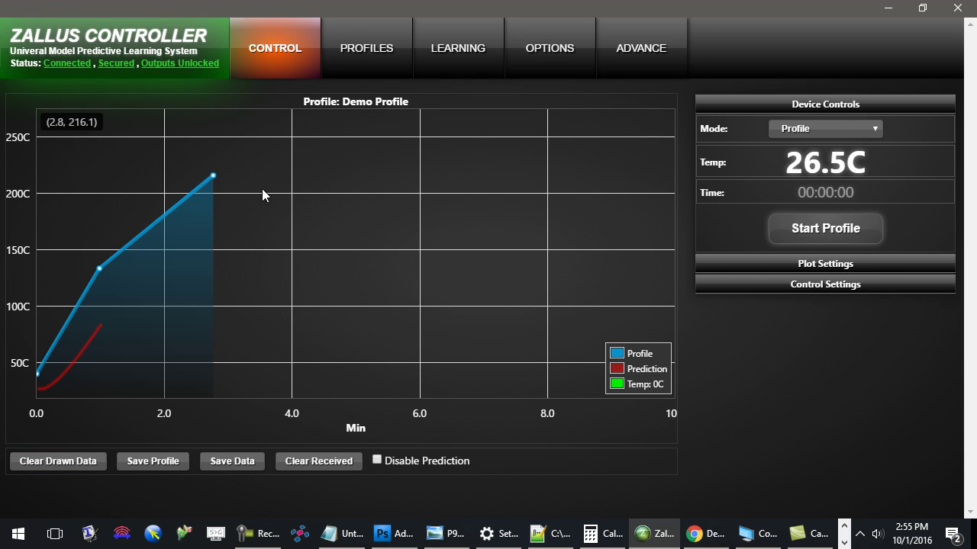
click(356, 273)
click(506, 193)
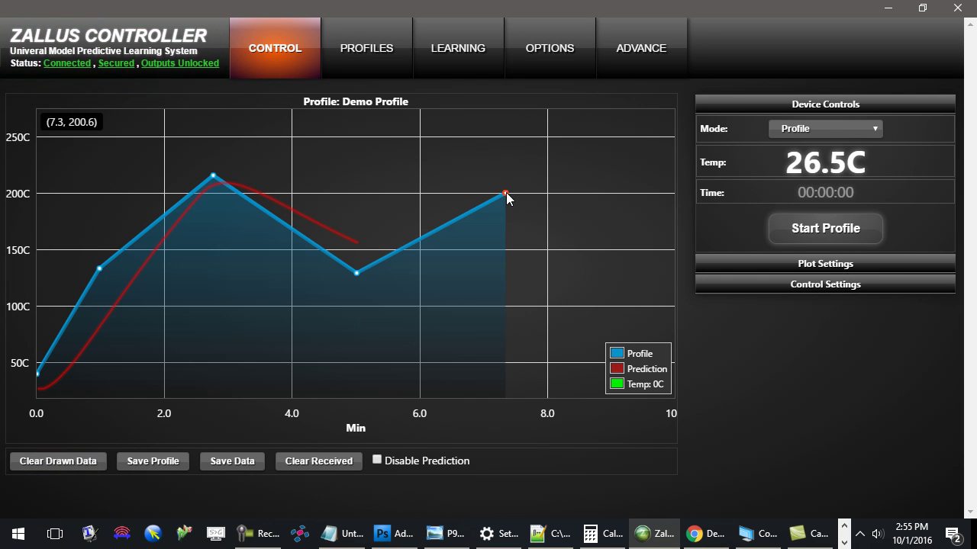
click(643, 201)
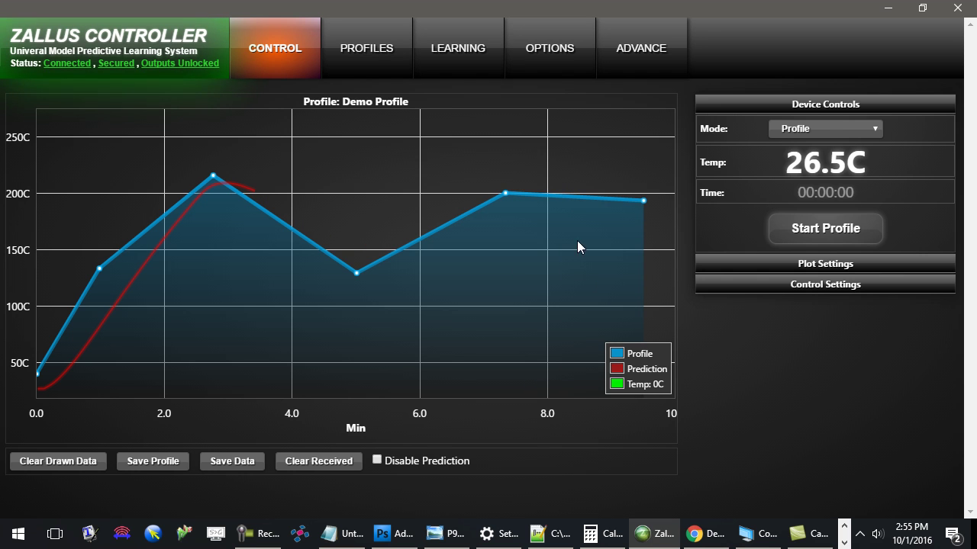
drag(103, 268, 61, 136)
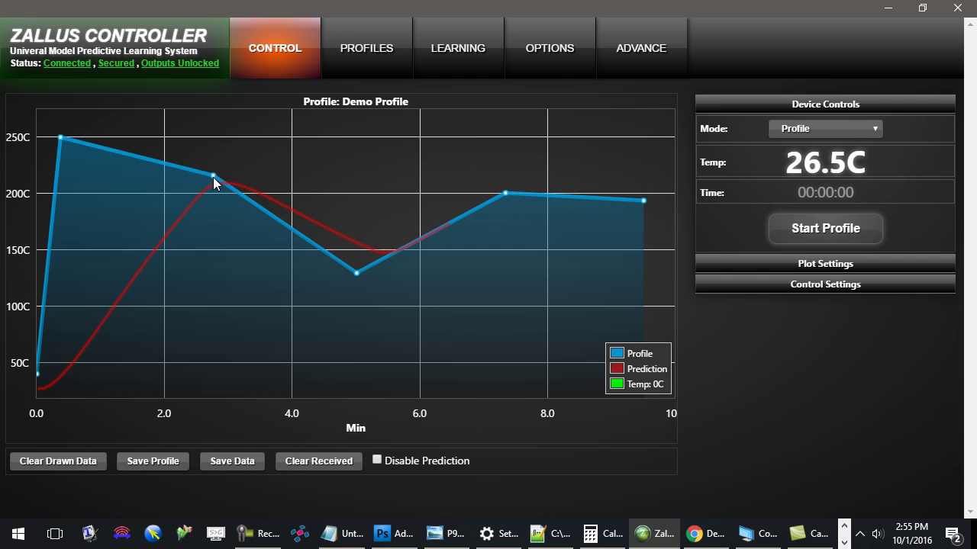
drag(213, 176, 207, 261)
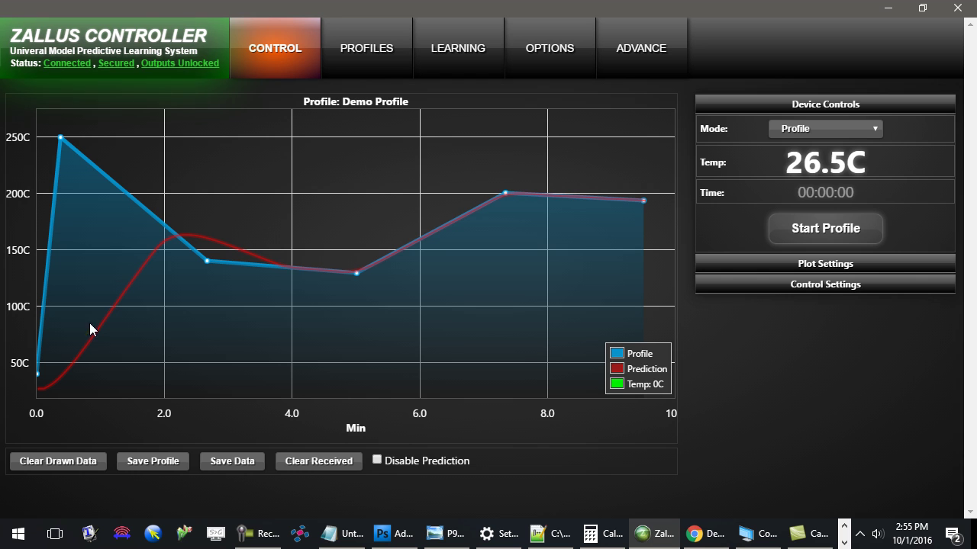
Drop the 250C profile point to about 105C near 1.7 min and go to the LEARNING page
mouse_move(60, 140)
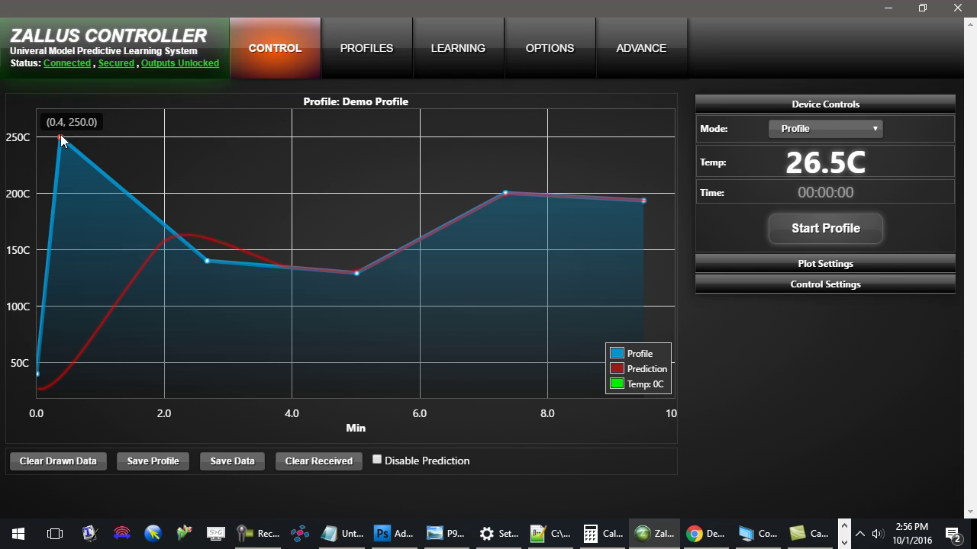
drag(61, 139, 147, 300)
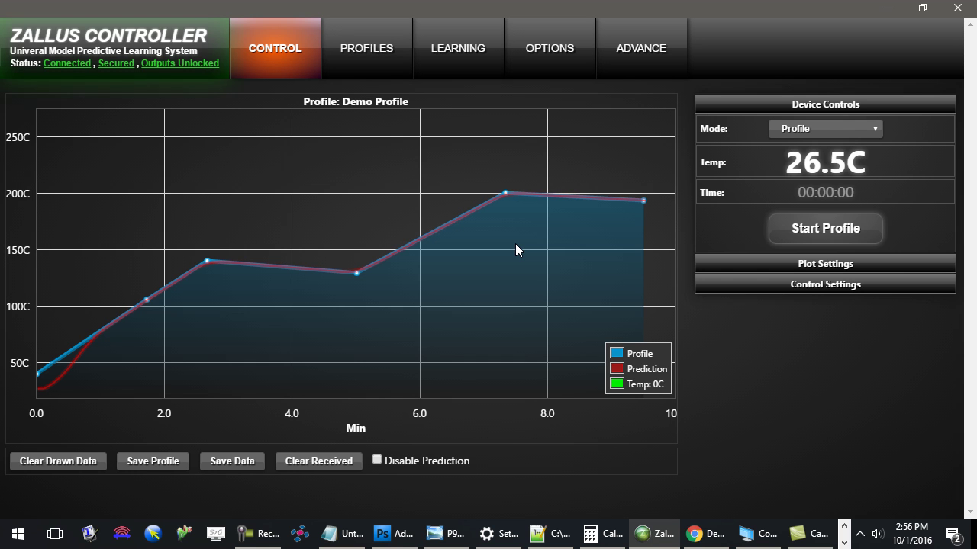
click(452, 56)
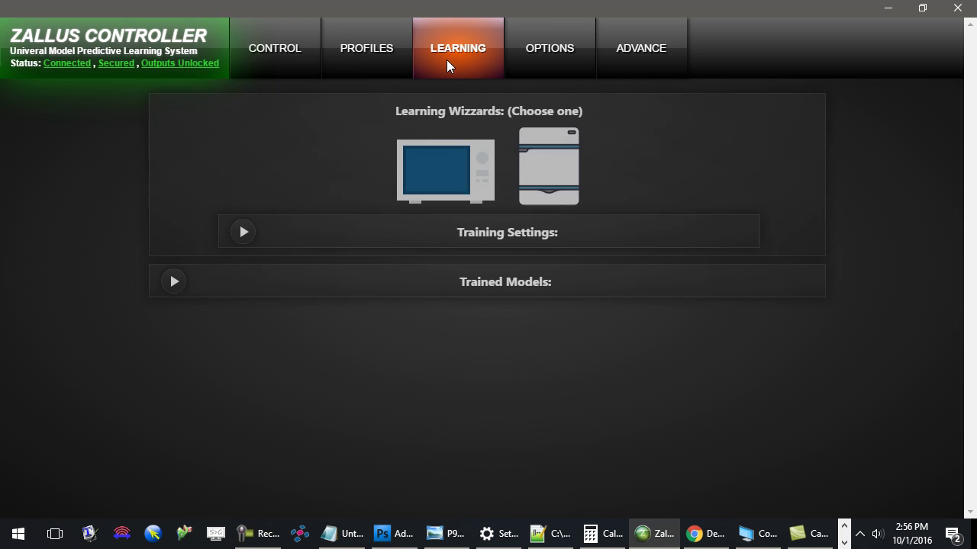
Choose the oven training wizard and reveal its advanced control settings
click(437, 167)
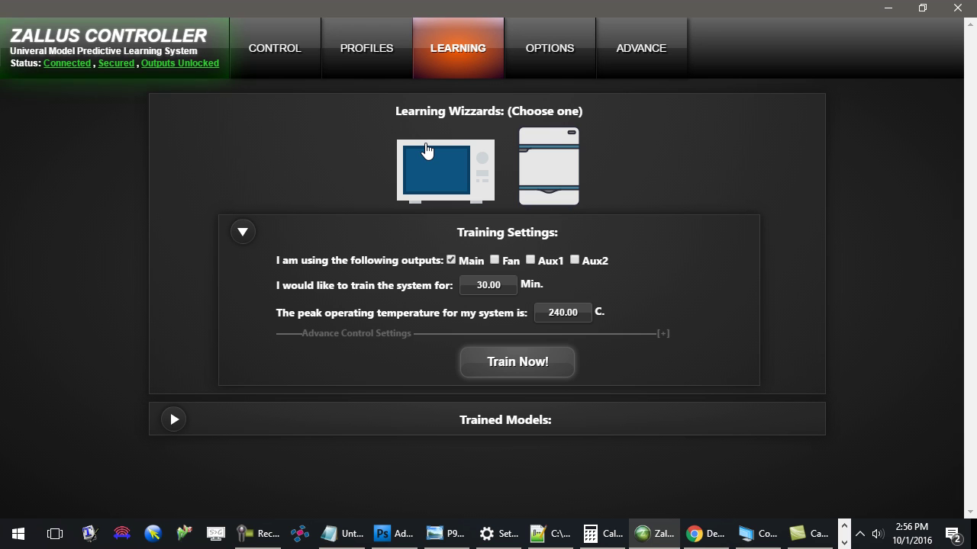
click(572, 172)
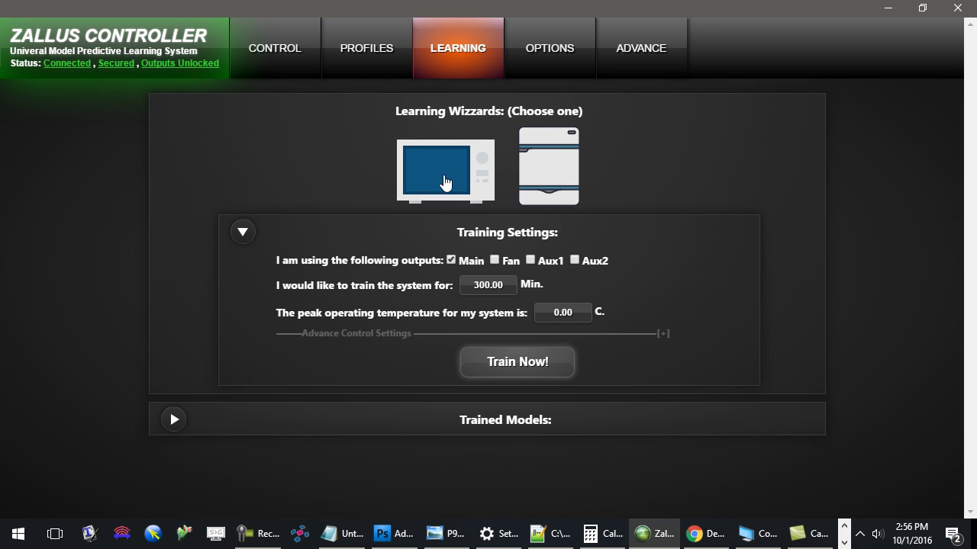
click(447, 181)
click(374, 336)
scroll(374, 338, down, 2)
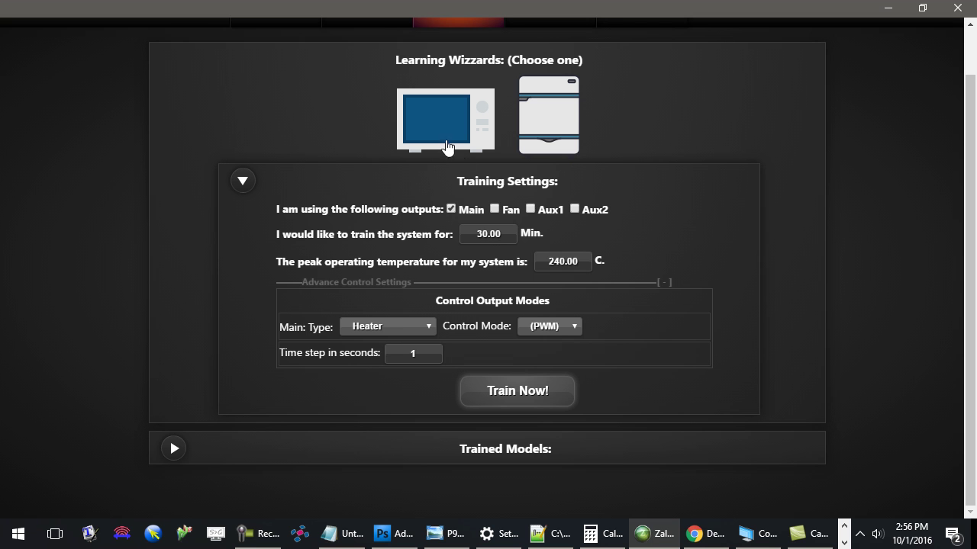
Include the Fan output in training with the fan type kept as Cooling
click(496, 210)
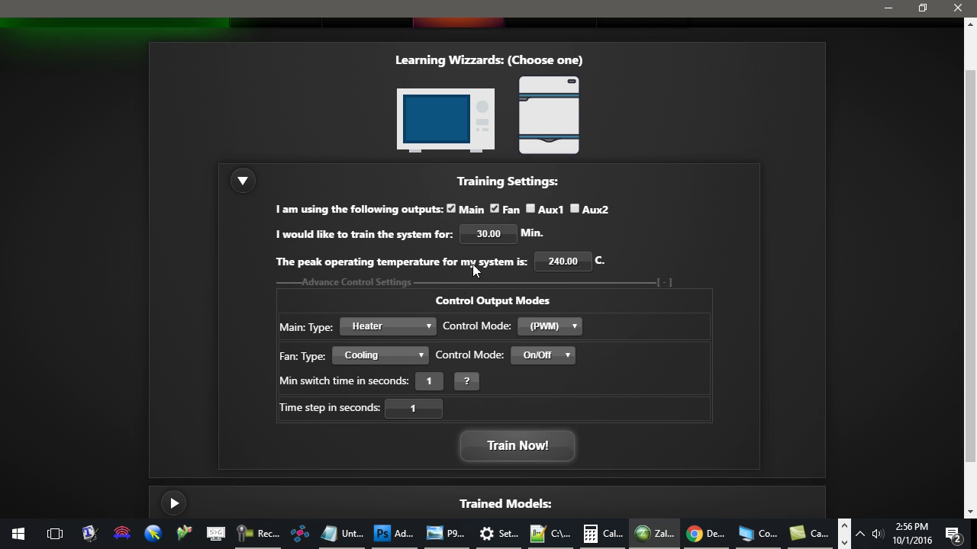
click(391, 359)
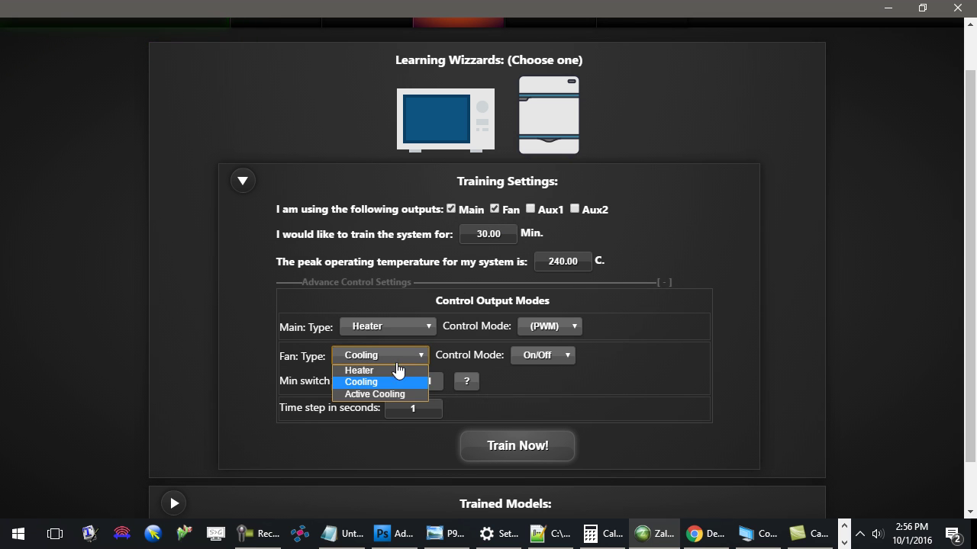
click(418, 381)
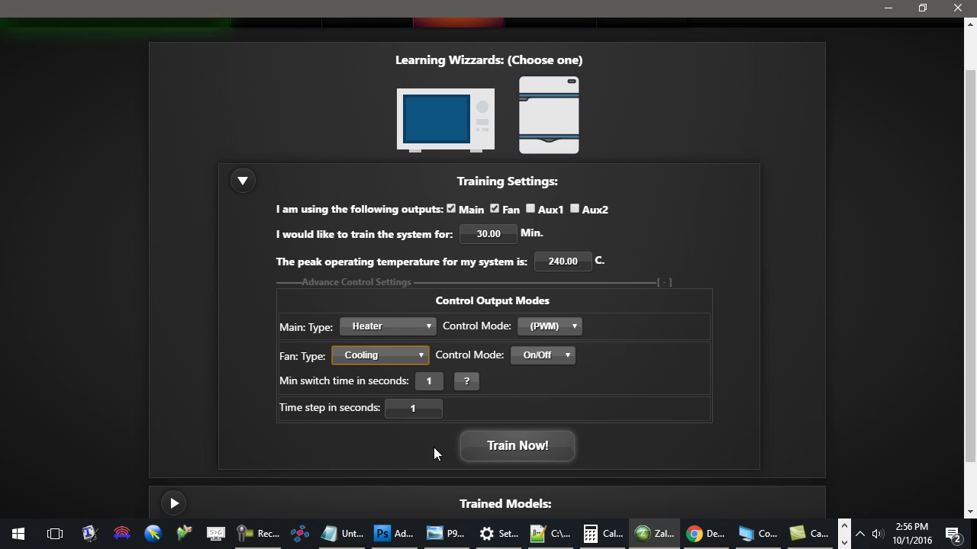
scroll(562, 361, down, 2)
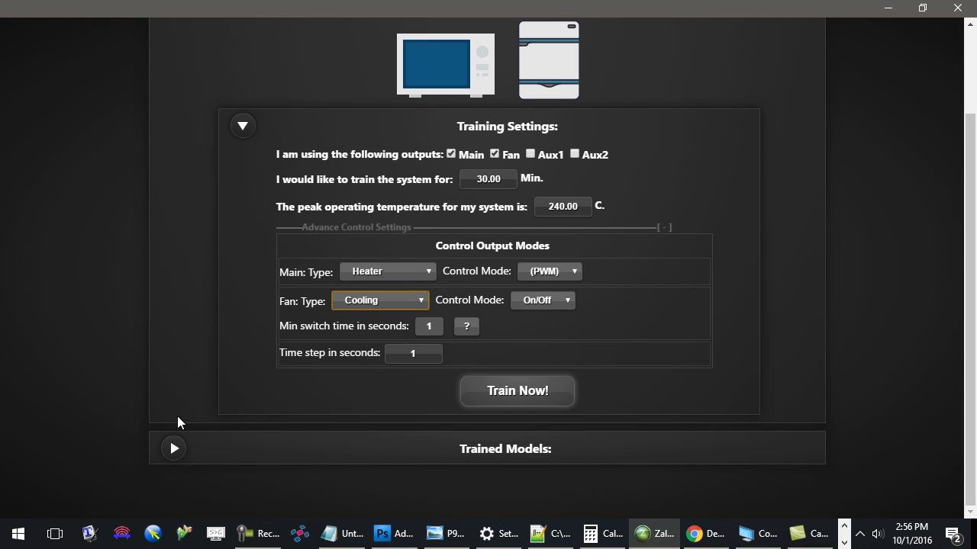
Expand the trained models list and scroll through it
click(173, 450)
scroll(213, 358, down, 3)
scroll(231, 338, down, 1)
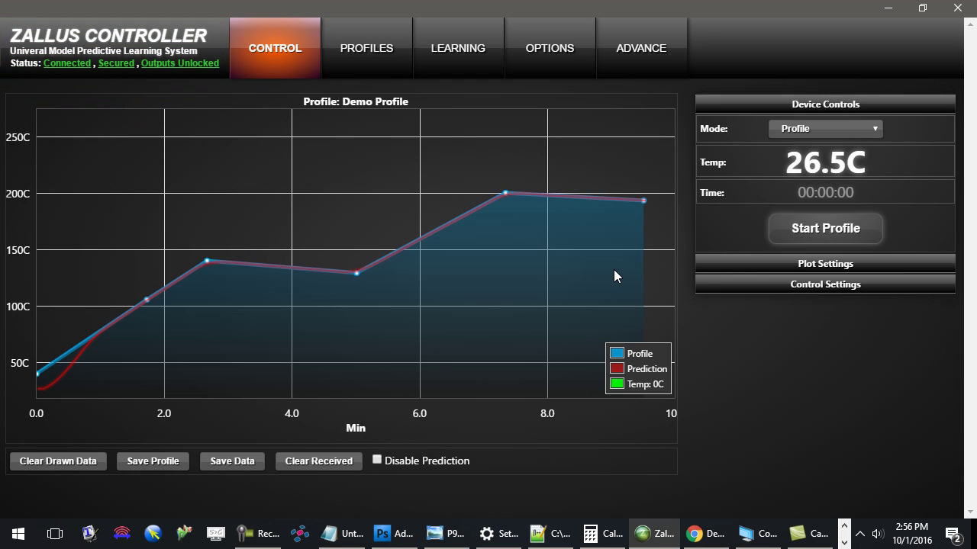
Load the saved Demo Profile from PROFILES and show Control Settings (Model Predictive, horizon 30)
click(373, 48)
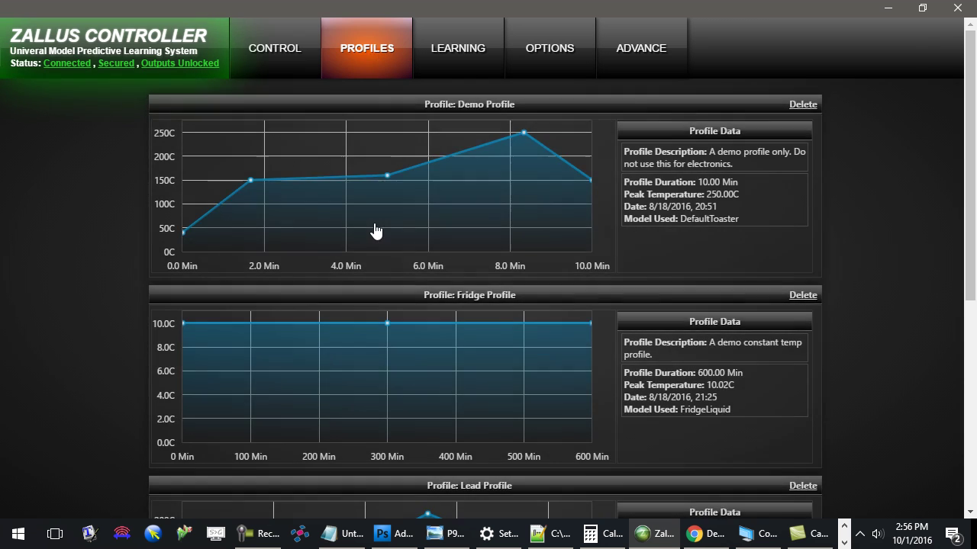
click(374, 225)
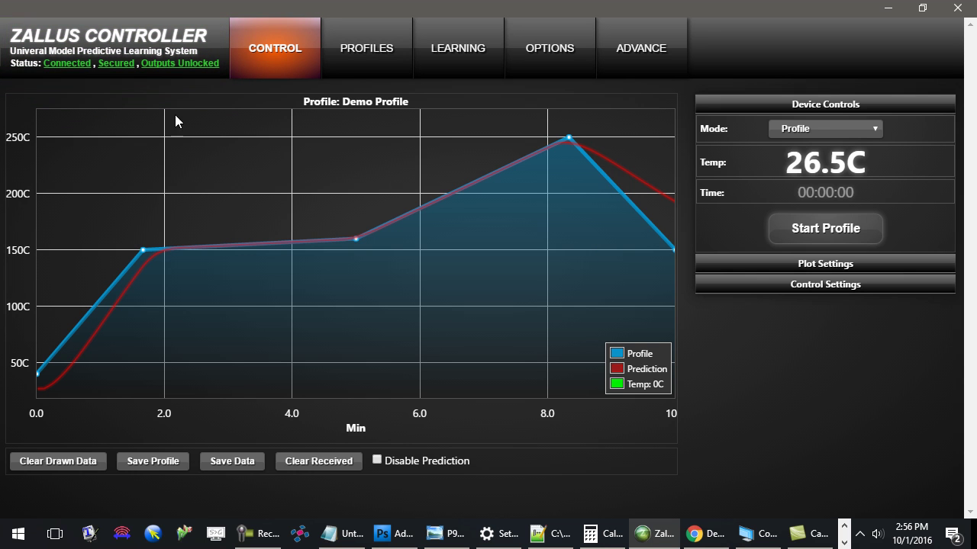
click(798, 282)
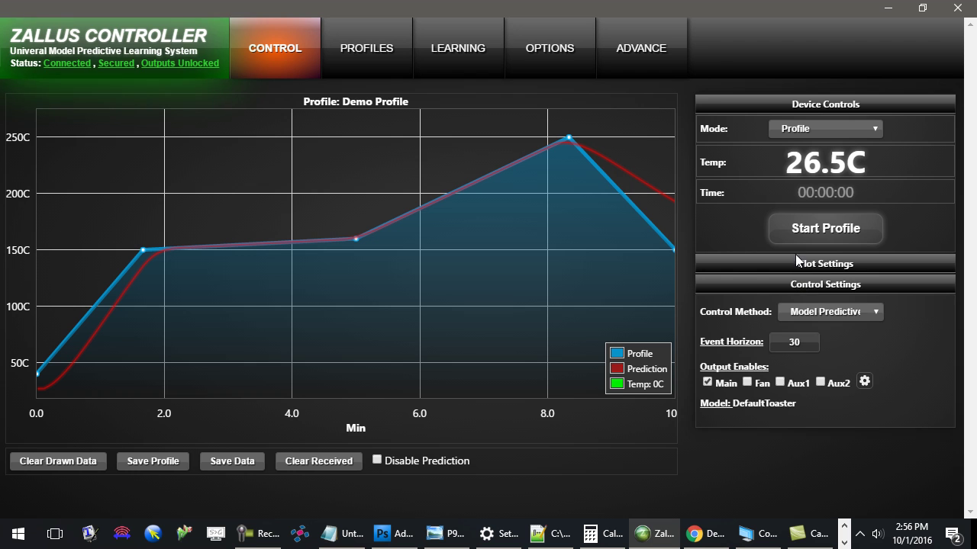
Try PID control with a lowered P gain, then return to Model Predictive
click(815, 314)
click(807, 335)
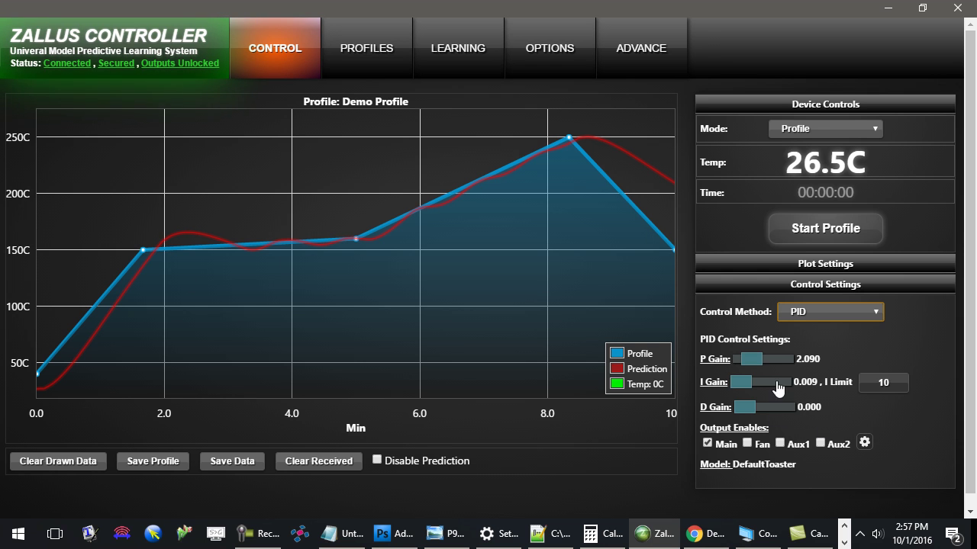
drag(757, 364, 767, 404)
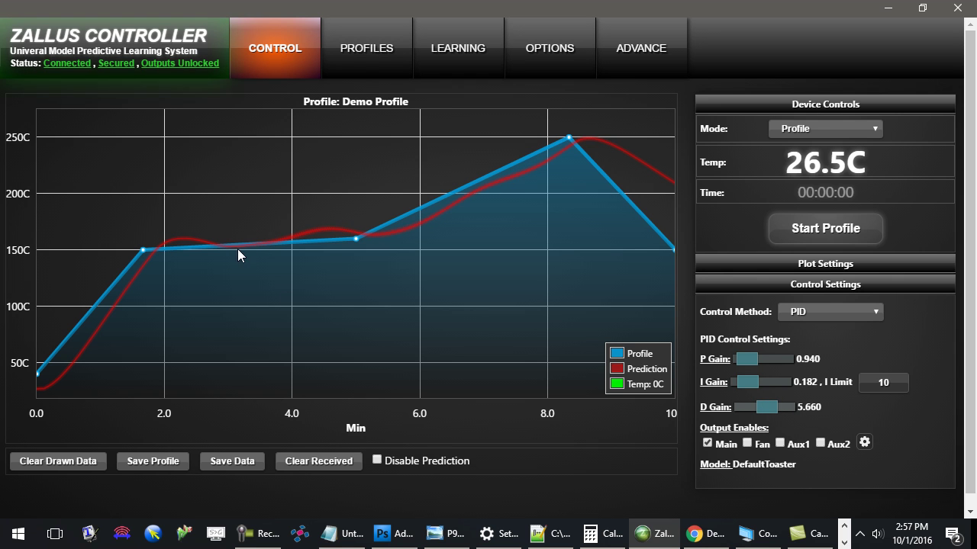
click(805, 313)
click(805, 325)
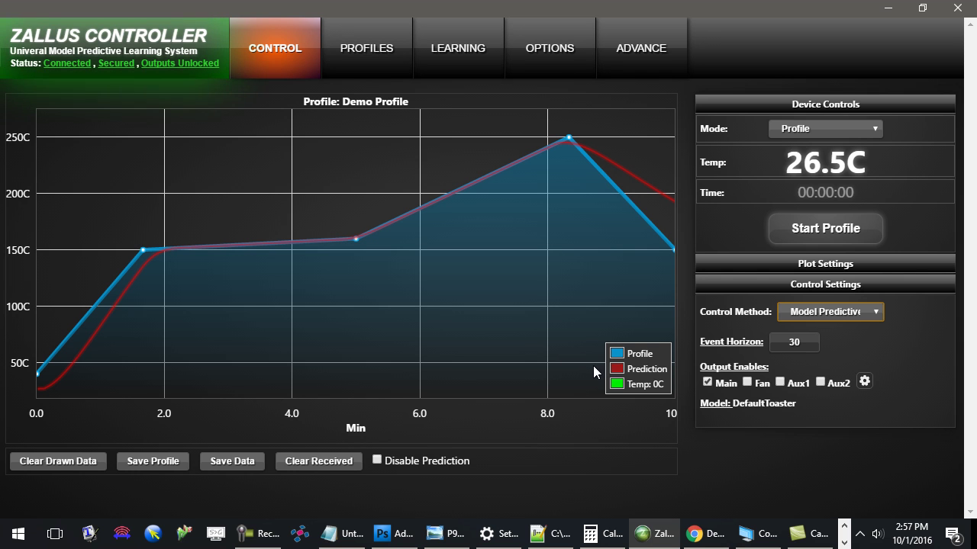
Retry PID with lower D and I gains and P gain 1.130, then revert to Model Predictive
click(805, 314)
click(813, 341)
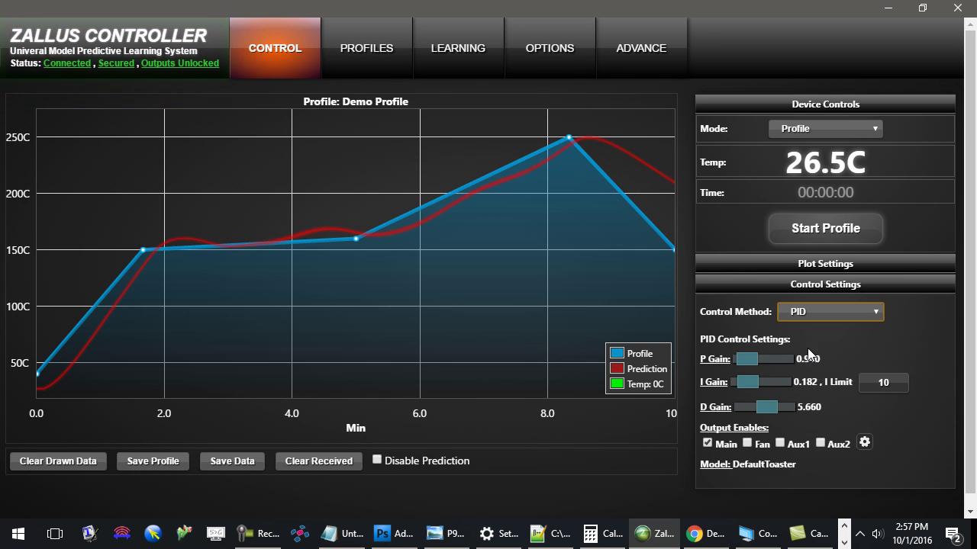
drag(767, 407, 744, 385)
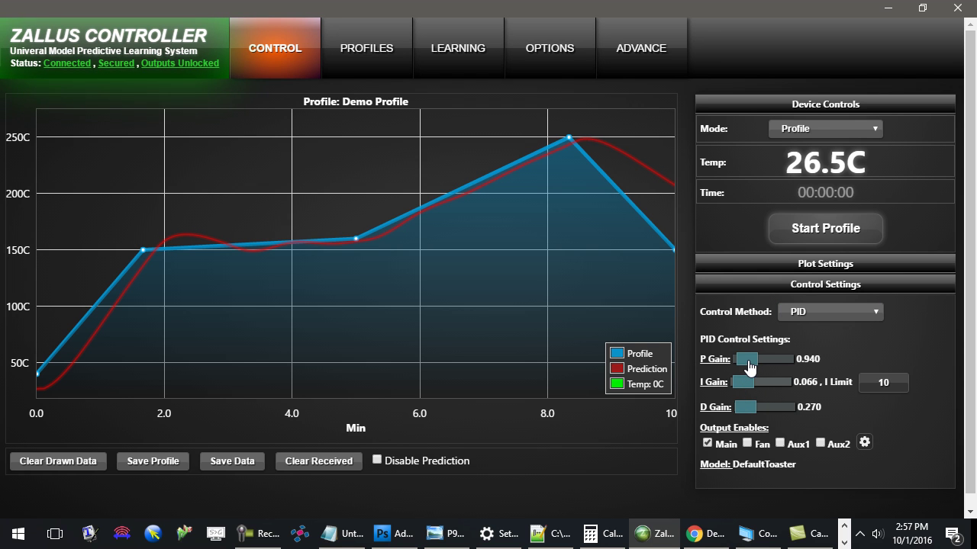
drag(749, 367, 751, 361)
click(798, 313)
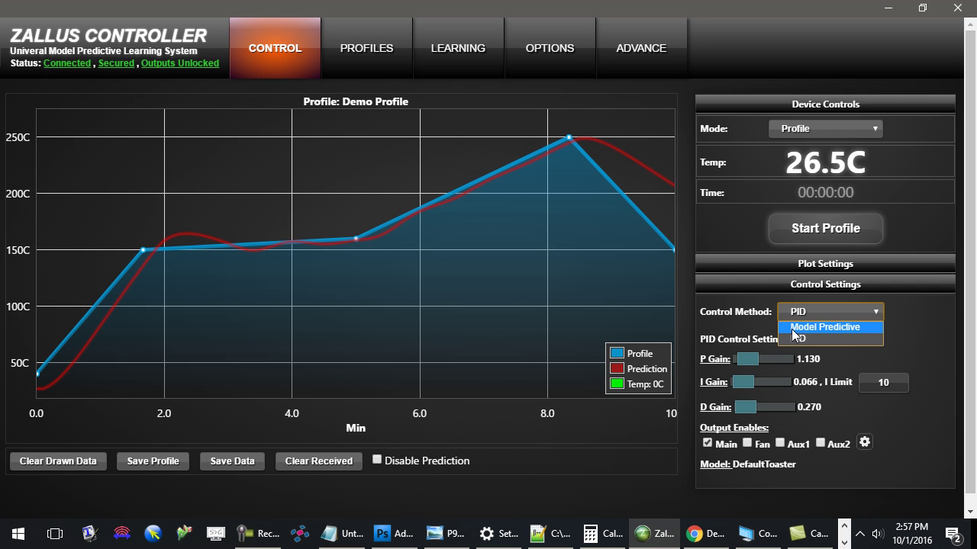
click(797, 327)
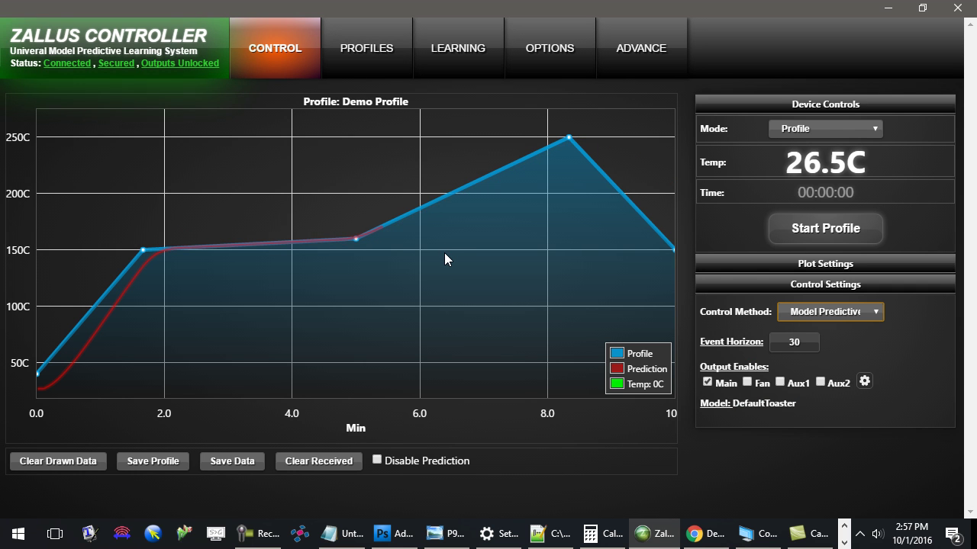
Load the PB Free profile from the saved profiles list
click(364, 46)
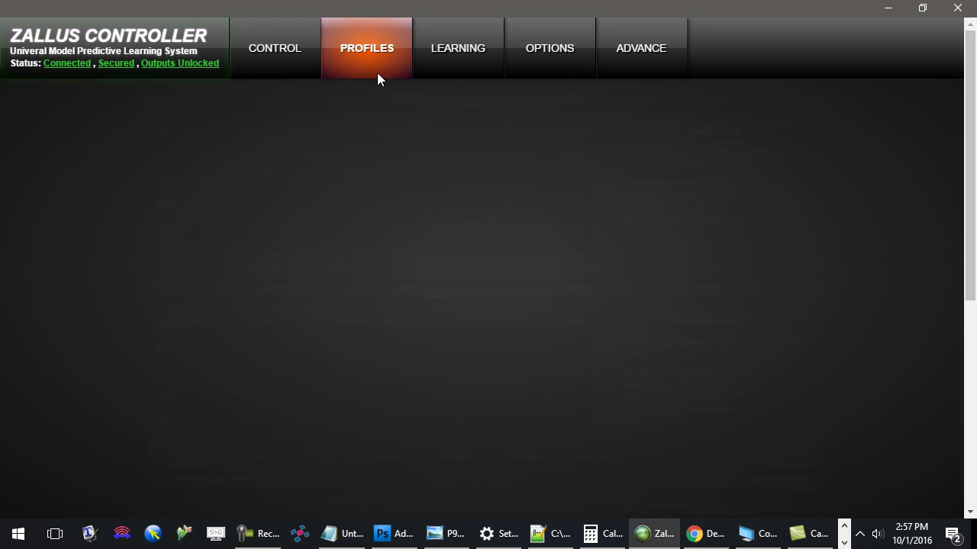
scroll(447, 255, down, 5)
double_click(443, 442)
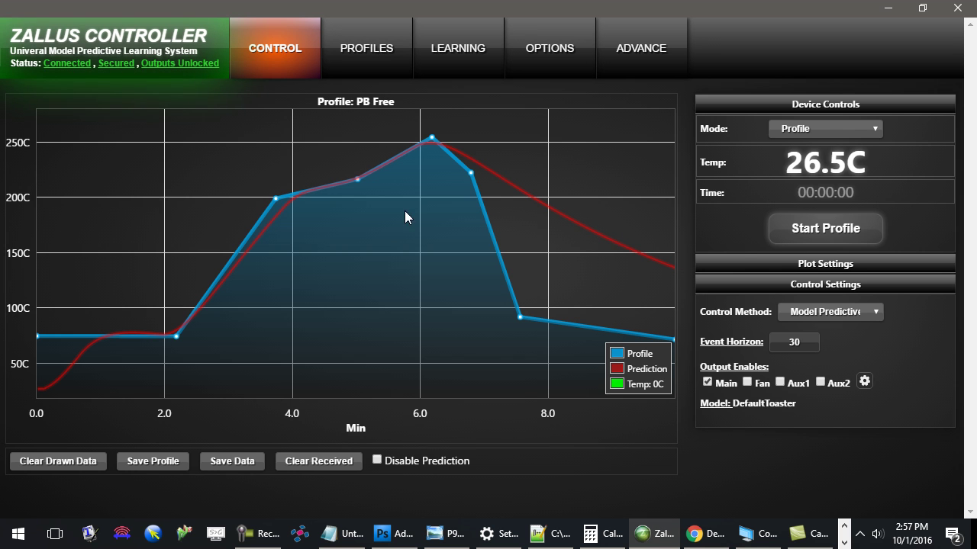
click(473, 53)
scroll(343, 233, down, 5)
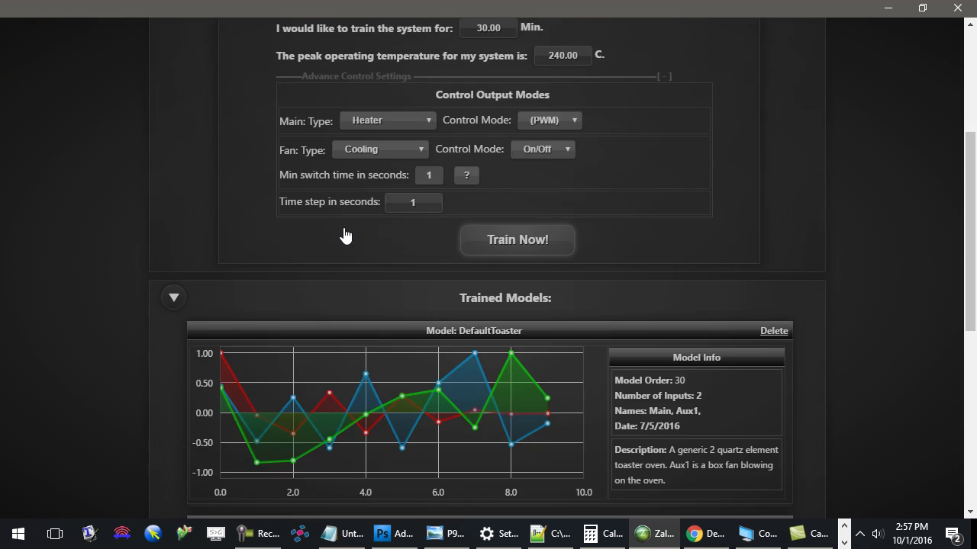
scroll(331, 273, up, 3)
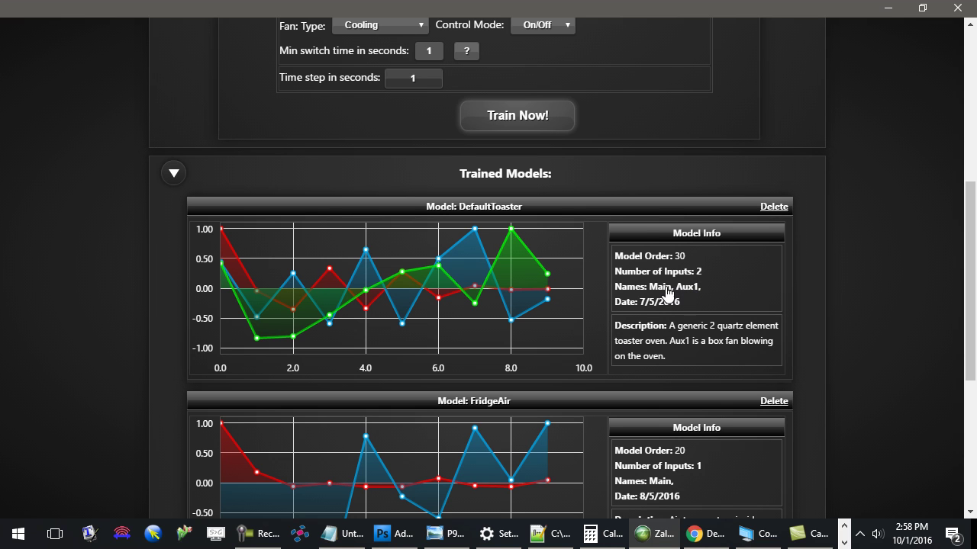
click(484, 283)
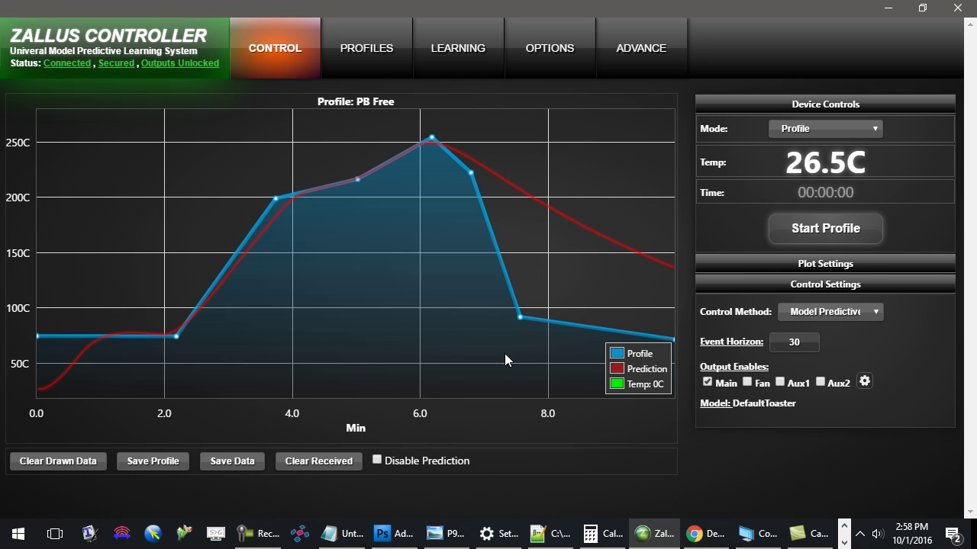
click(780, 382)
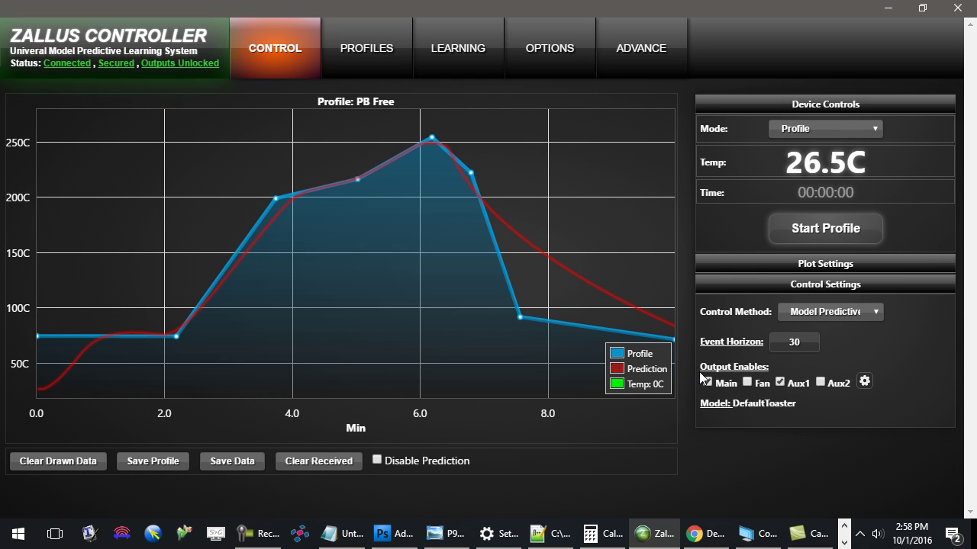
click(780, 382)
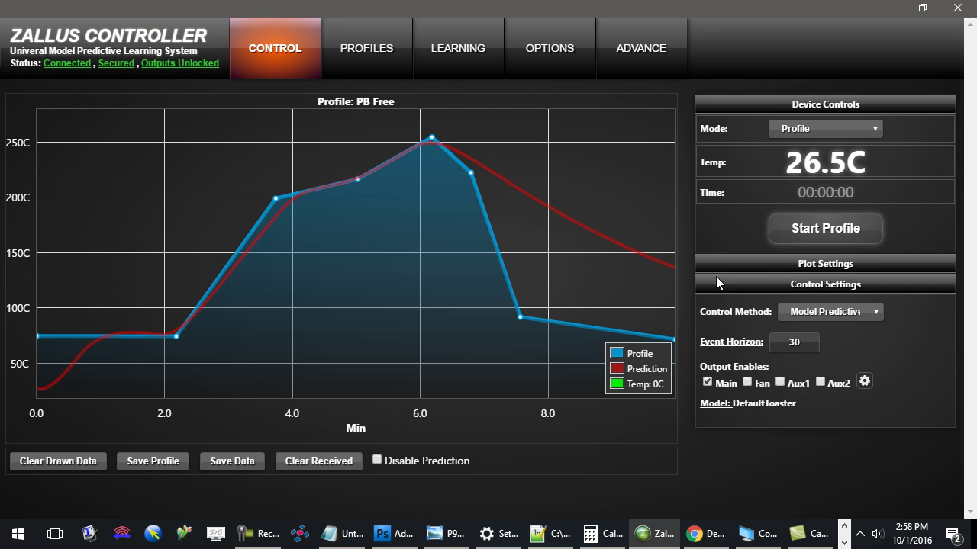
Expand Plot Settings, keeping Min as the time unit and C as the temperature unit
click(729, 259)
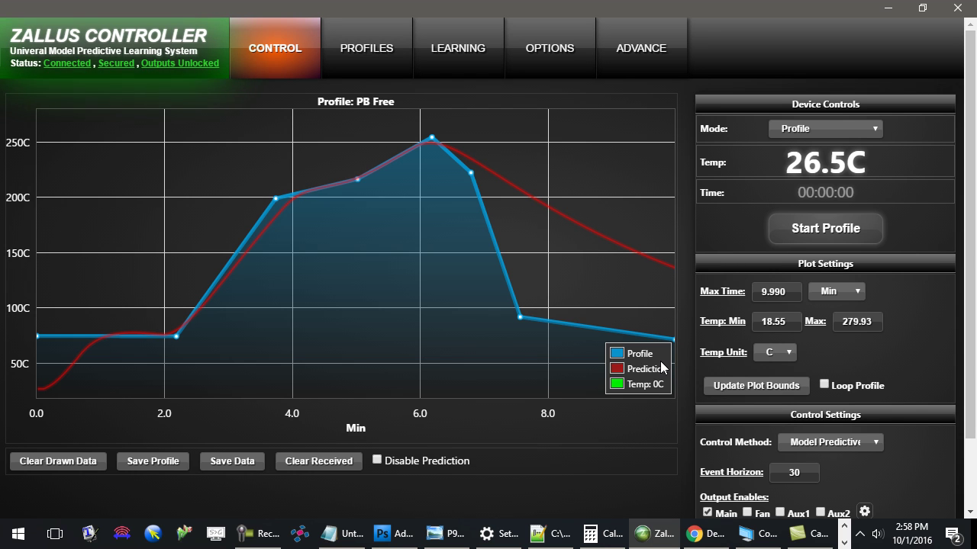
click(853, 288)
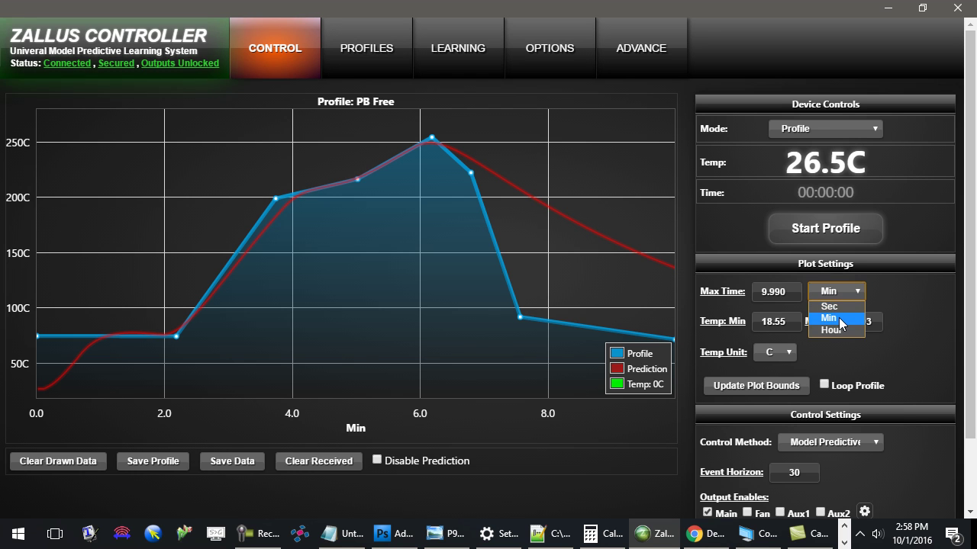
click(829, 360)
click(774, 352)
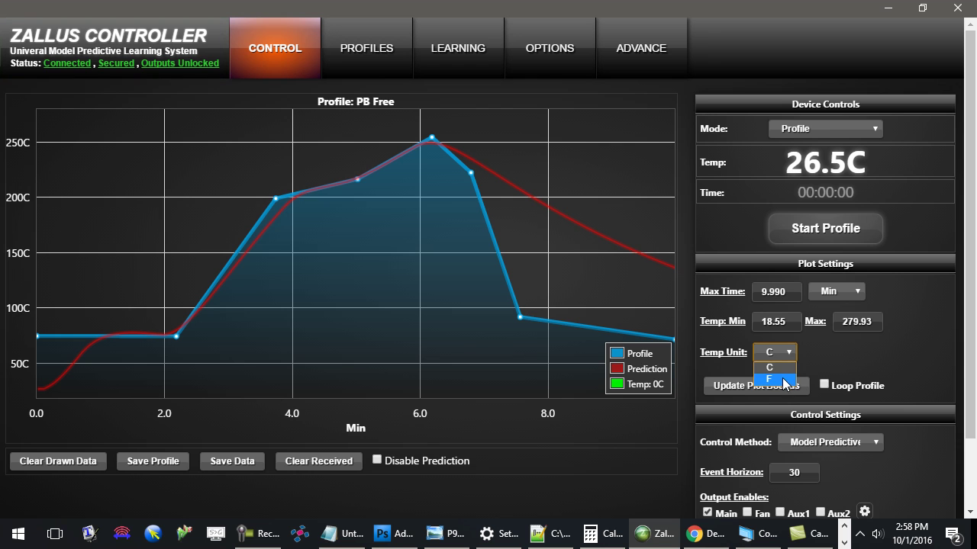
click(807, 369)
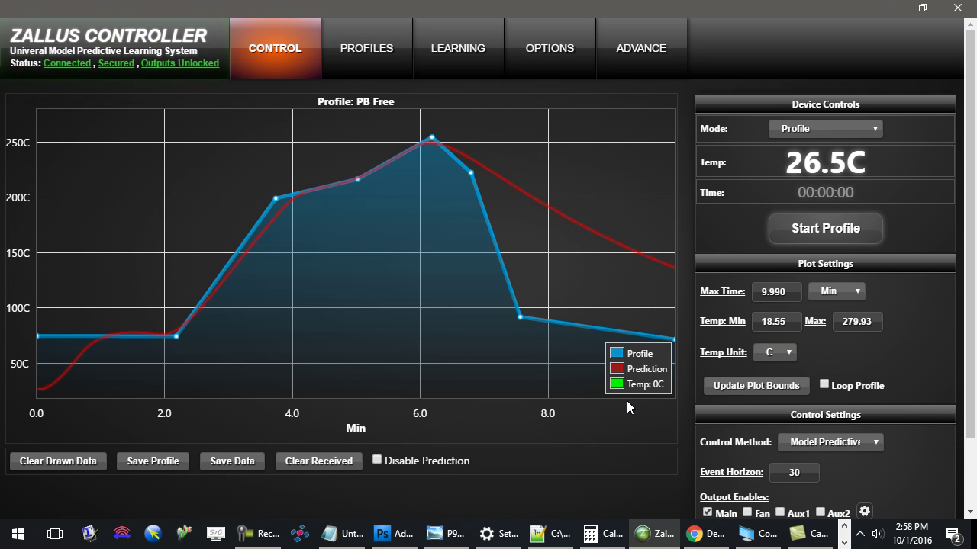
click(795, 132)
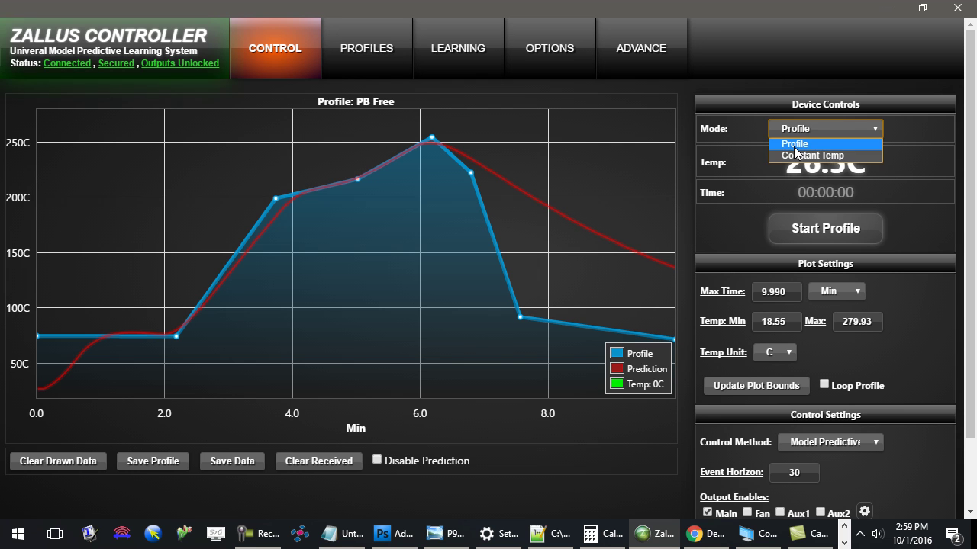
Switch to Constant Temp mode at 126.82C and enable Loop Profile
click(797, 151)
click(296, 260)
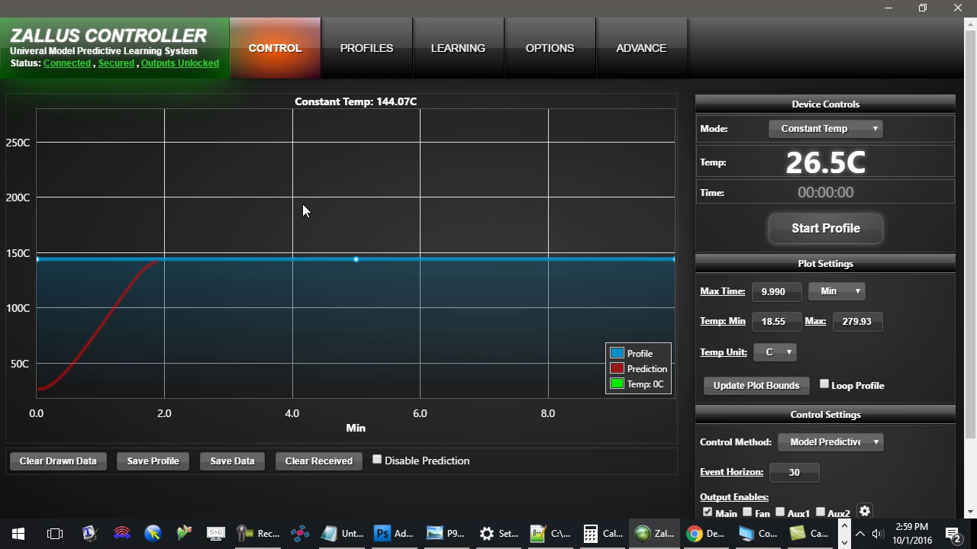
click(303, 204)
click(317, 279)
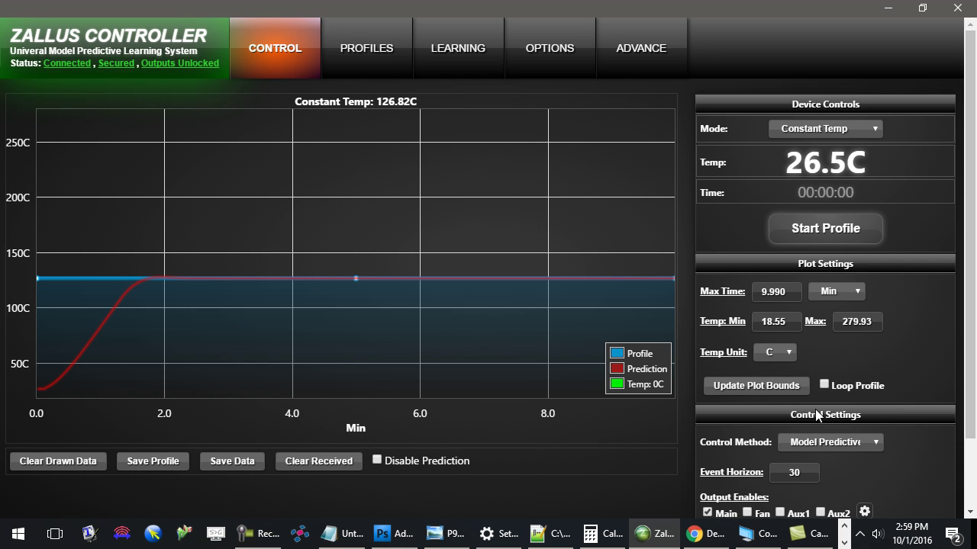
click(824, 385)
scroll(451, 507, down, 2)
scroll(113, 431, up, 2)
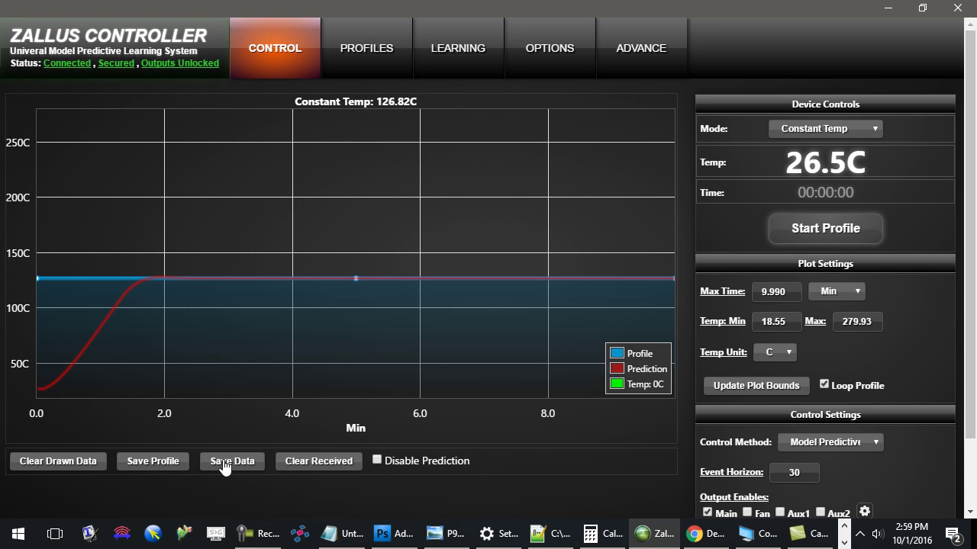
Browse the saved temperature profiles on the PROFILES tab
click(359, 50)
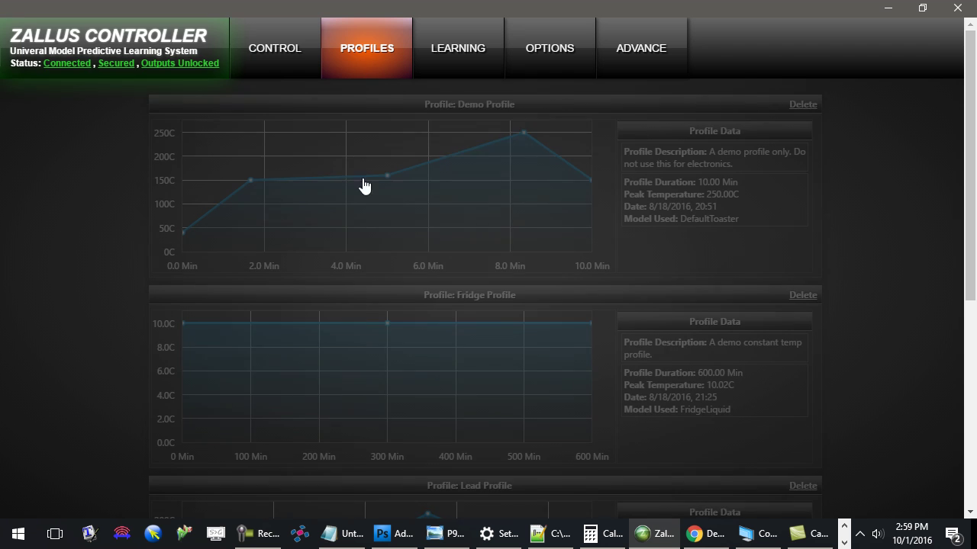
scroll(390, 147, down, 2)
scroll(390, 147, down, 4)
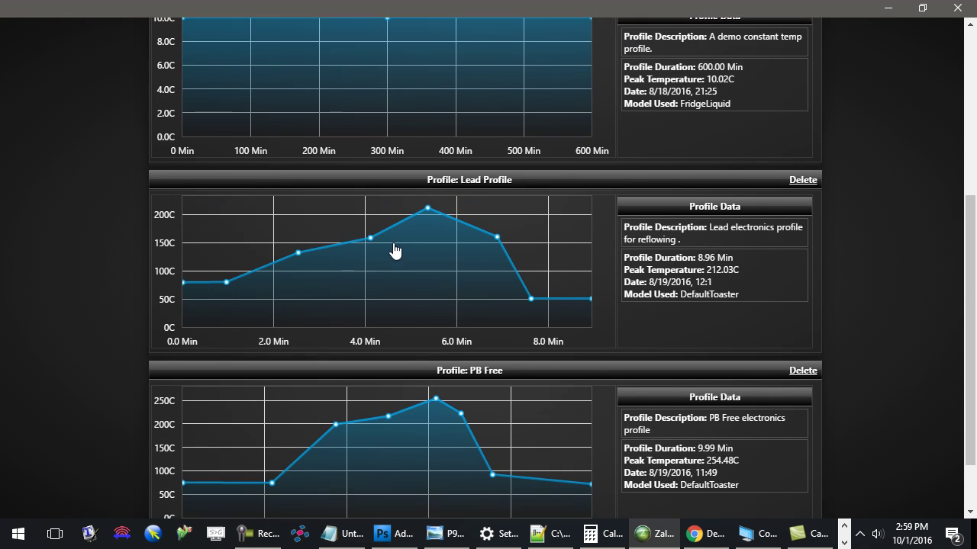
scroll(386, 382, up, 5)
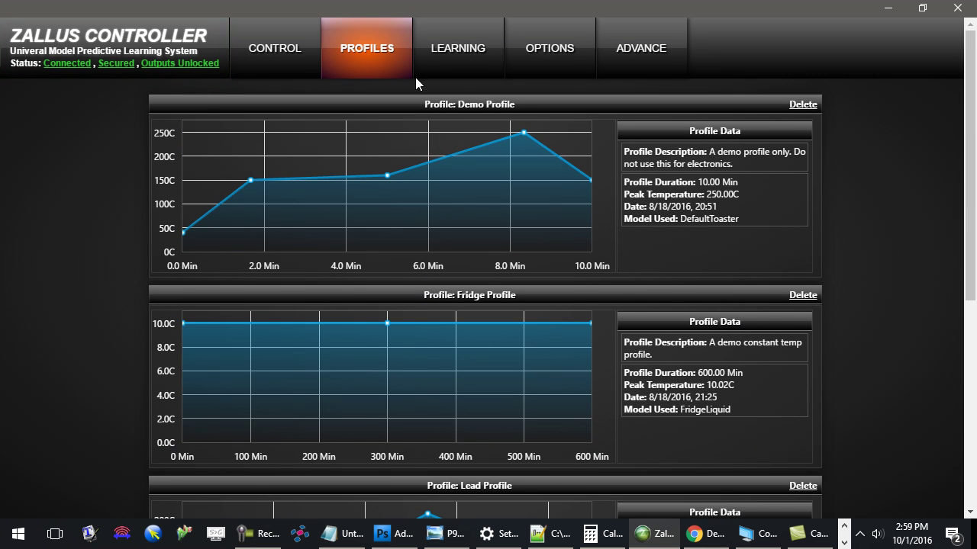
On LEARNING, collapse Training Settings and scroll through the Trained Models list
click(457, 54)
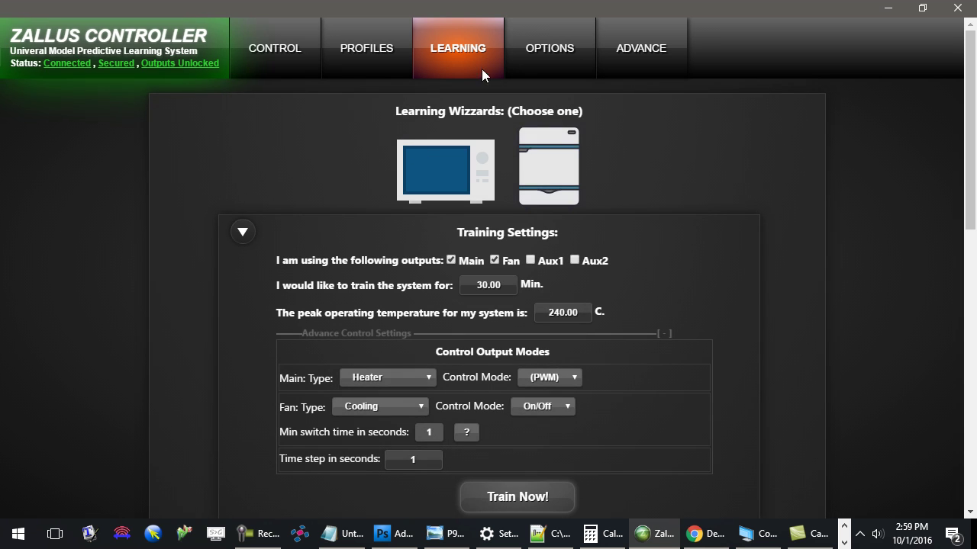
click(242, 232)
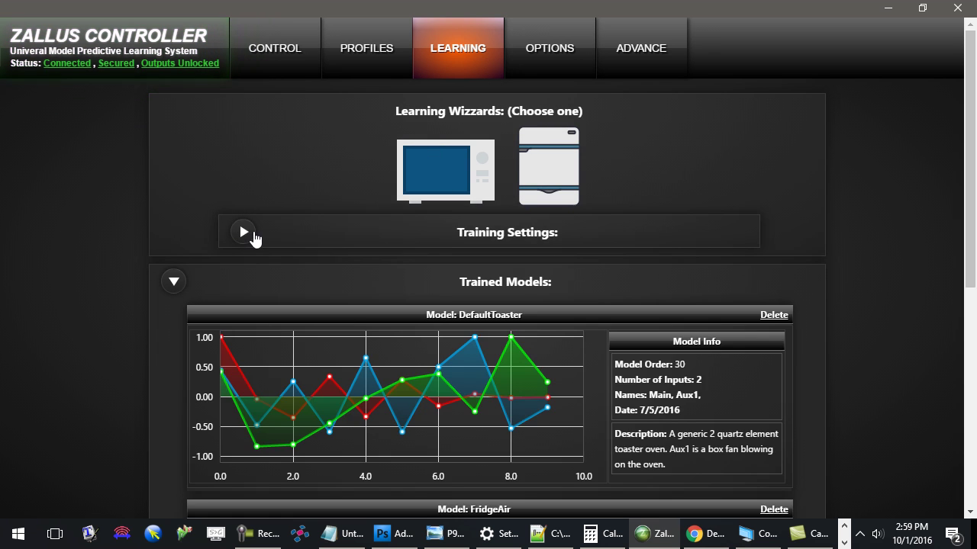
scroll(336, 305, down, 3)
scroll(563, 158, up, 3)
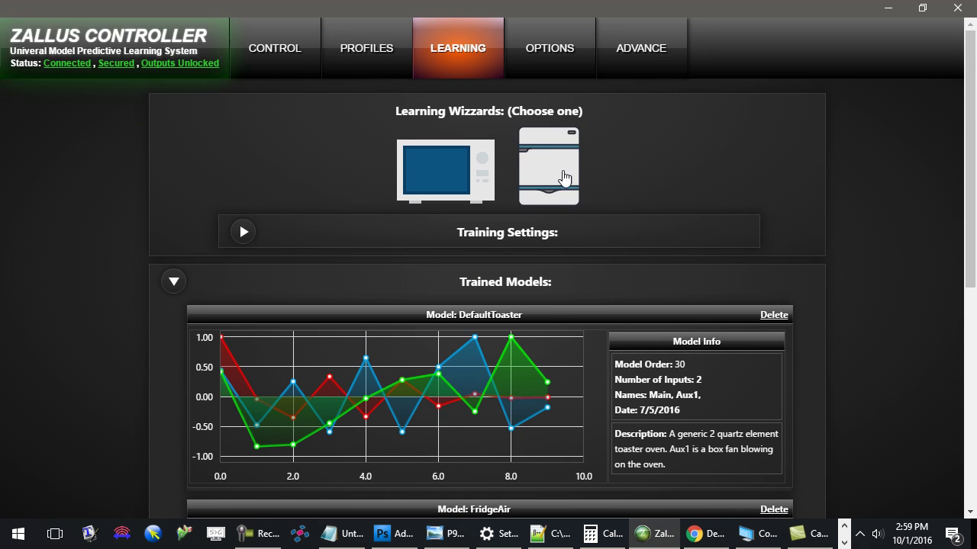
scroll(473, 312, down, 3)
scroll(427, 222, down, 3)
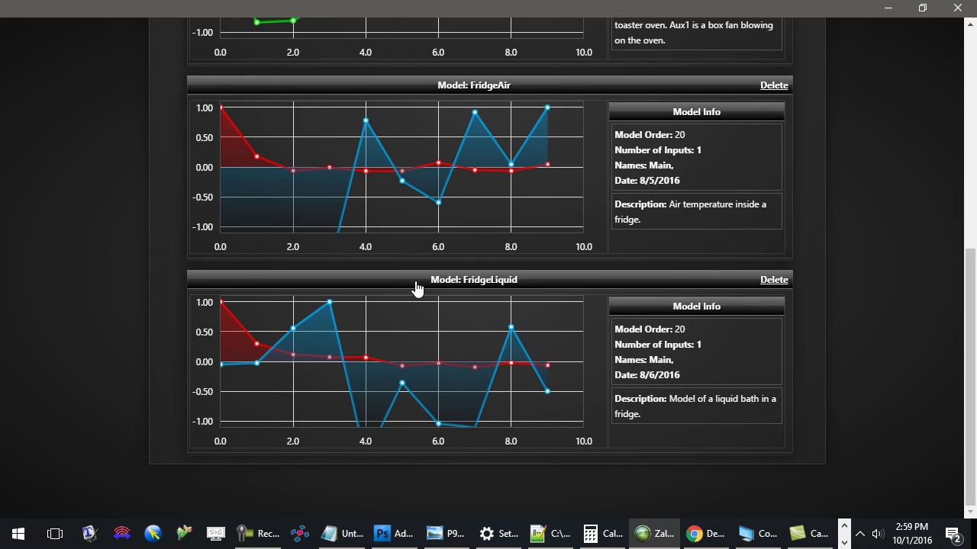
scroll(414, 290, up, 3)
Load the FridgeAir model, drag the Constant Temp setpoint on the plot, then view Learning and Options
click(414, 290)
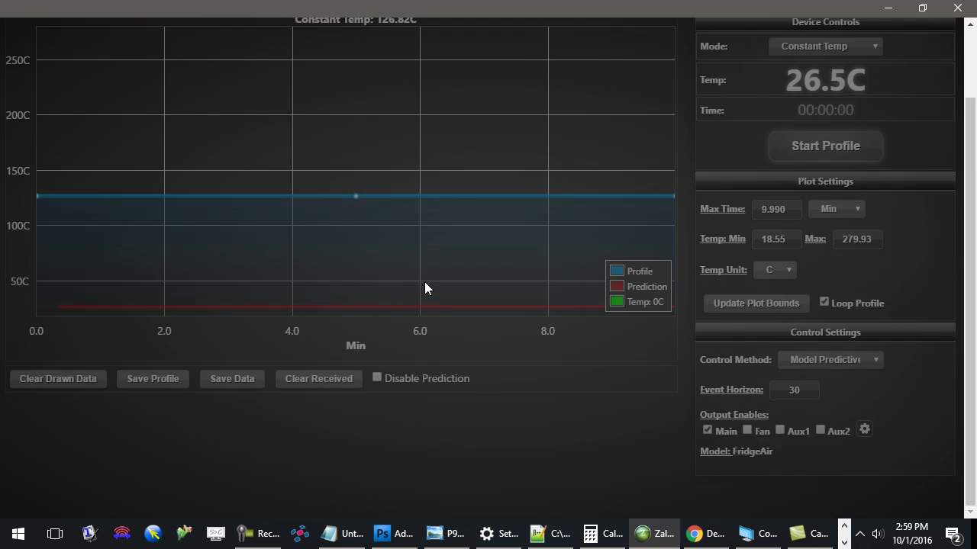
scroll(323, 354, up, 1)
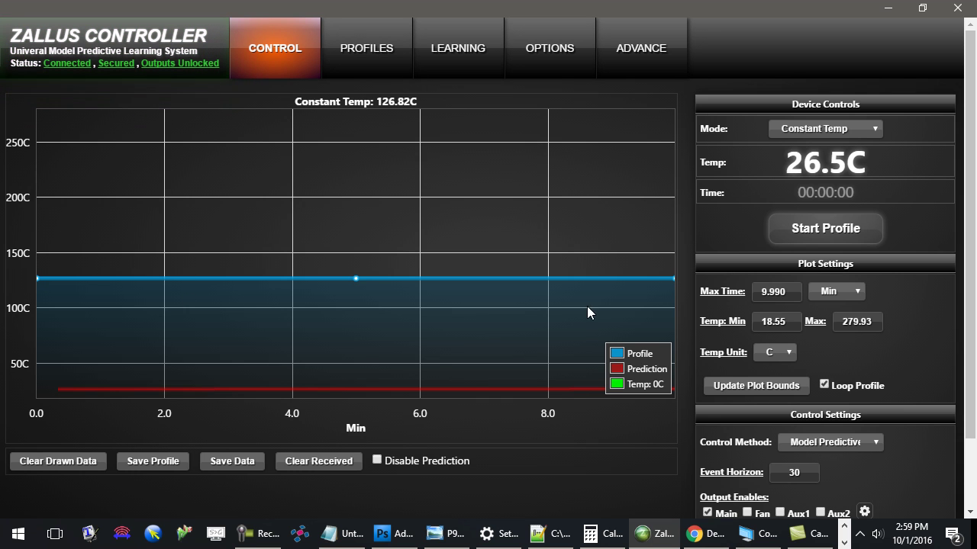
drag(427, 244, 394, 244)
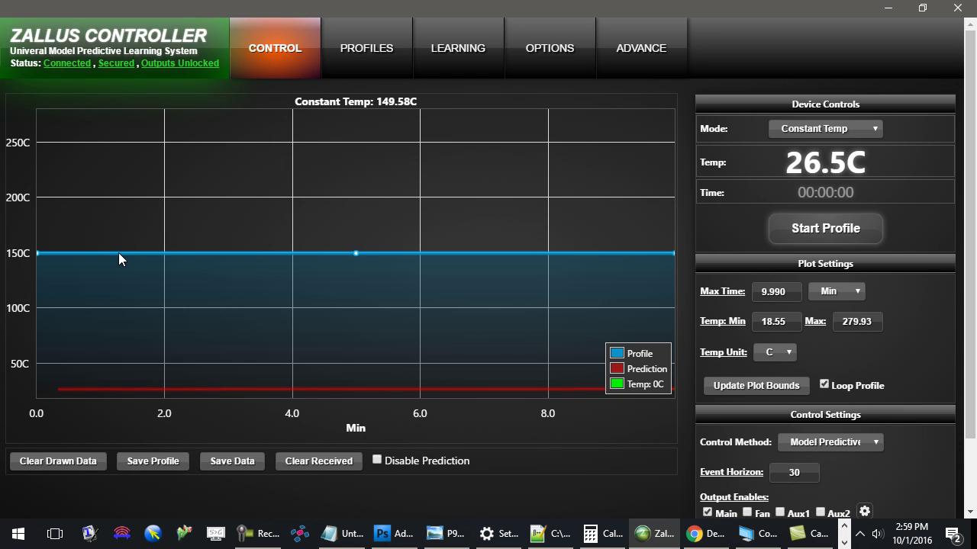
click(443, 42)
click(513, 40)
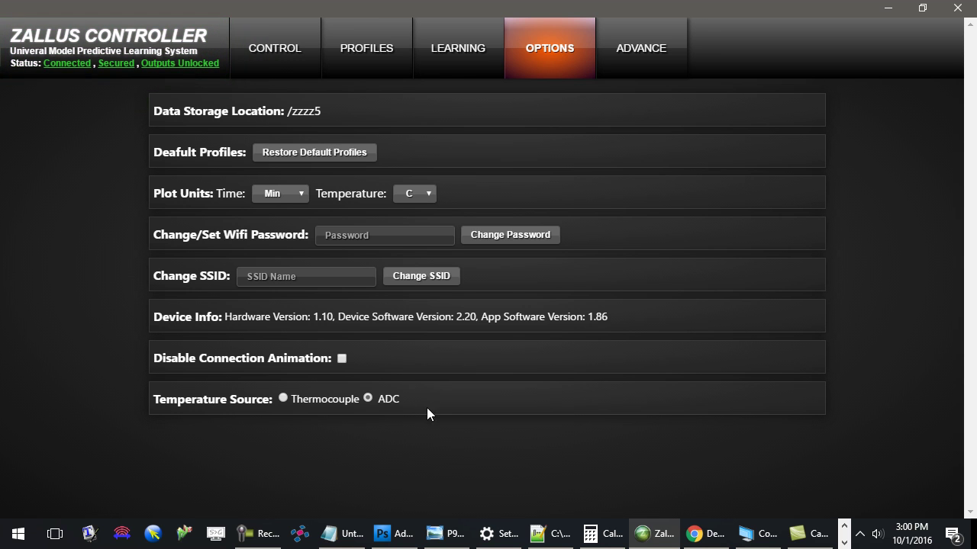
Load the Demo Profile from the Profiles list onto the Control plot, checking Options before returning
click(273, 51)
click(357, 71)
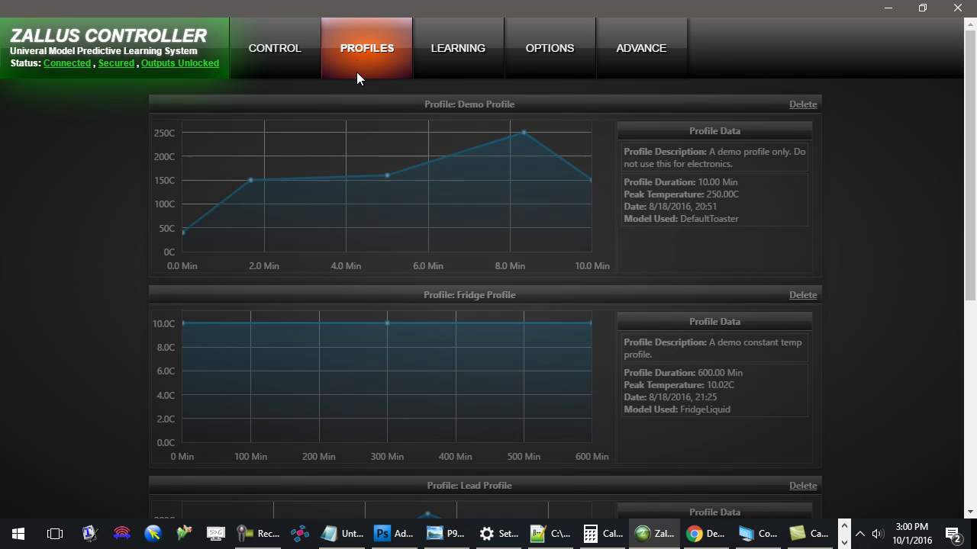
click(348, 132)
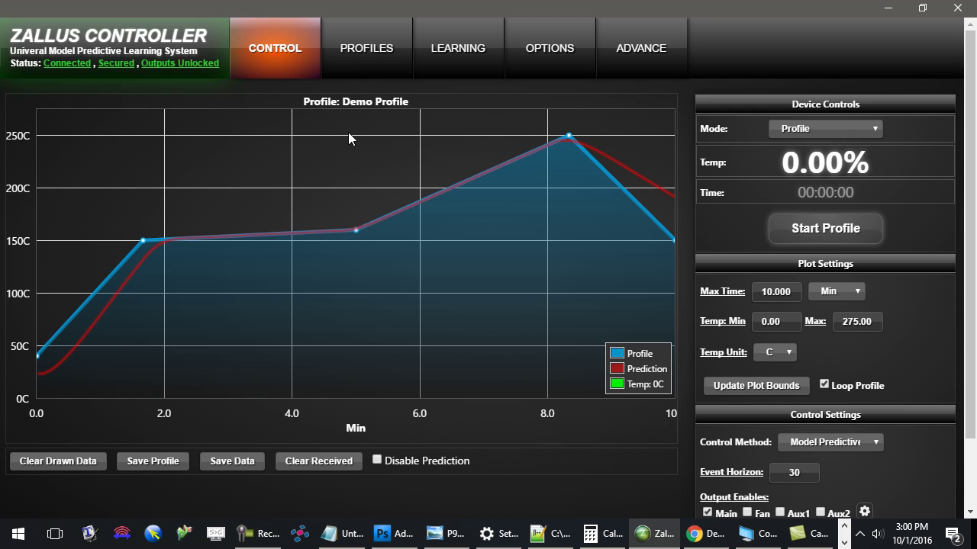
click(535, 54)
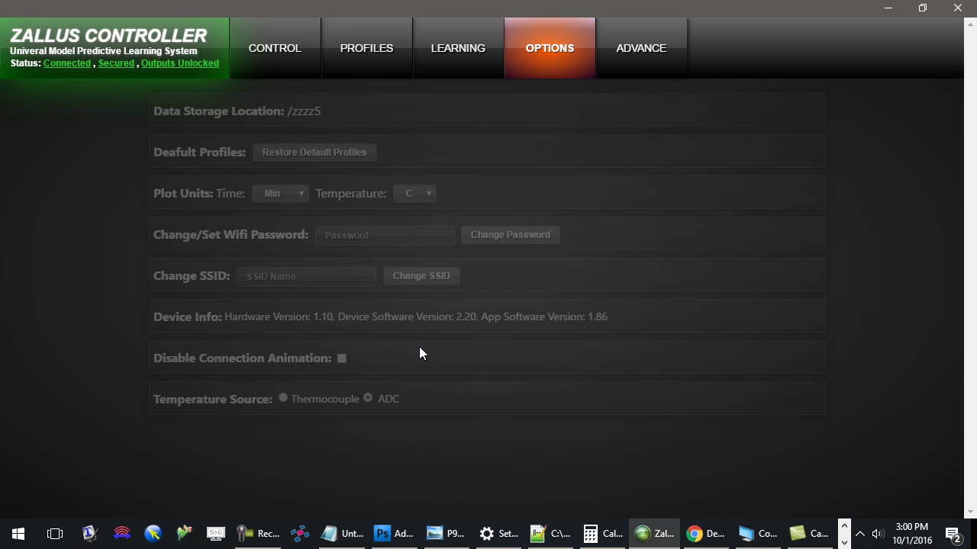
click(299, 49)
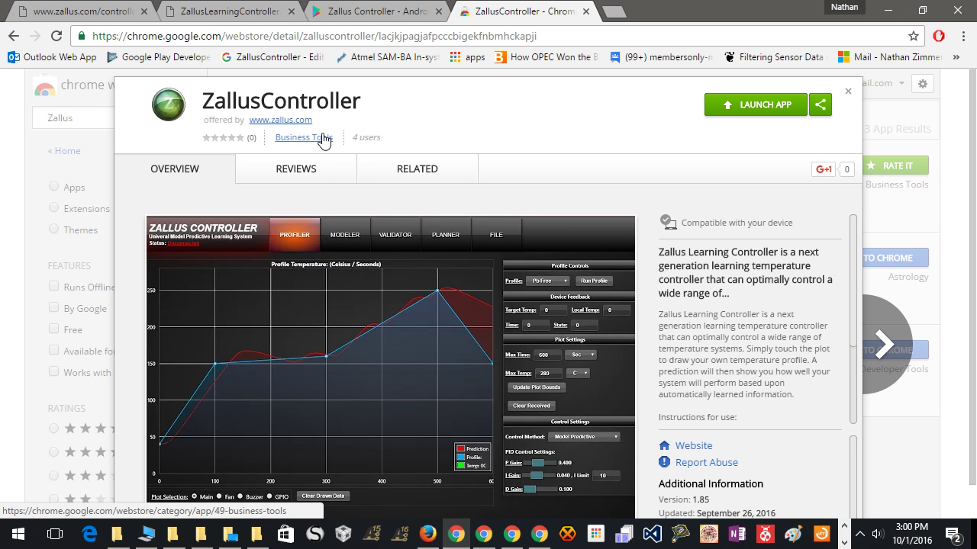
Scroll through the app's Google Play listing, then its Chrome Web Store listing
click(332, 14)
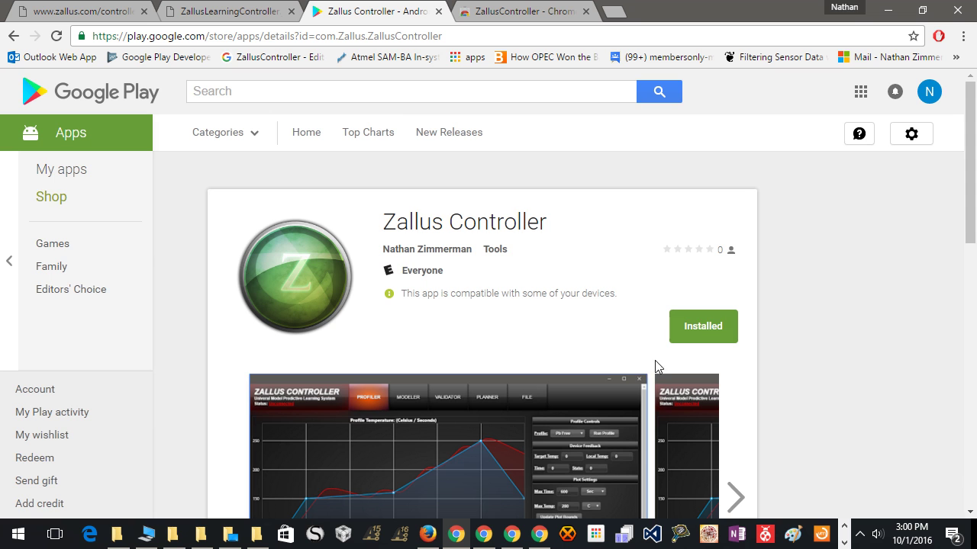
scroll(586, 250, down, 3)
scroll(586, 250, up, 3)
click(540, 11)
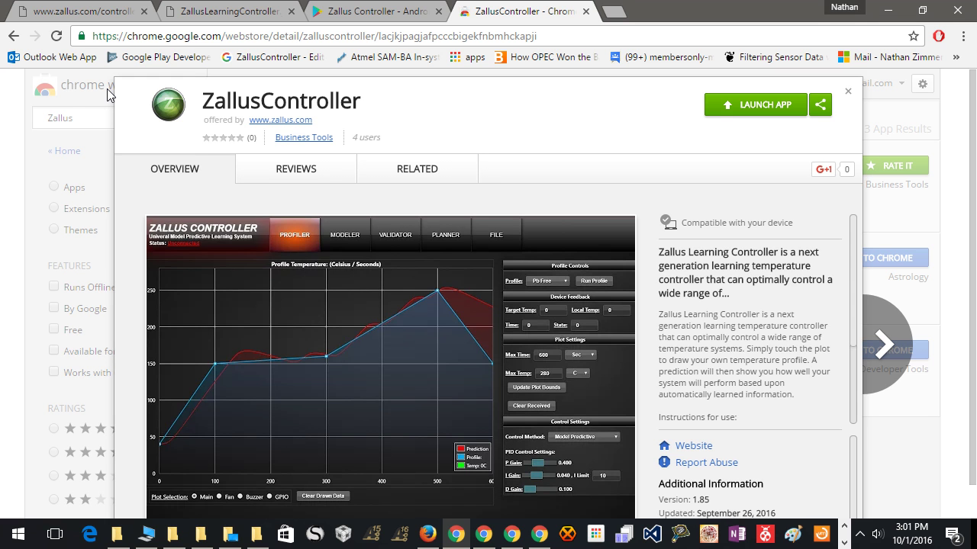
scroll(559, 268, down, 1)
scroll(380, 327, up, 1)
scroll(383, 242, down, 1)
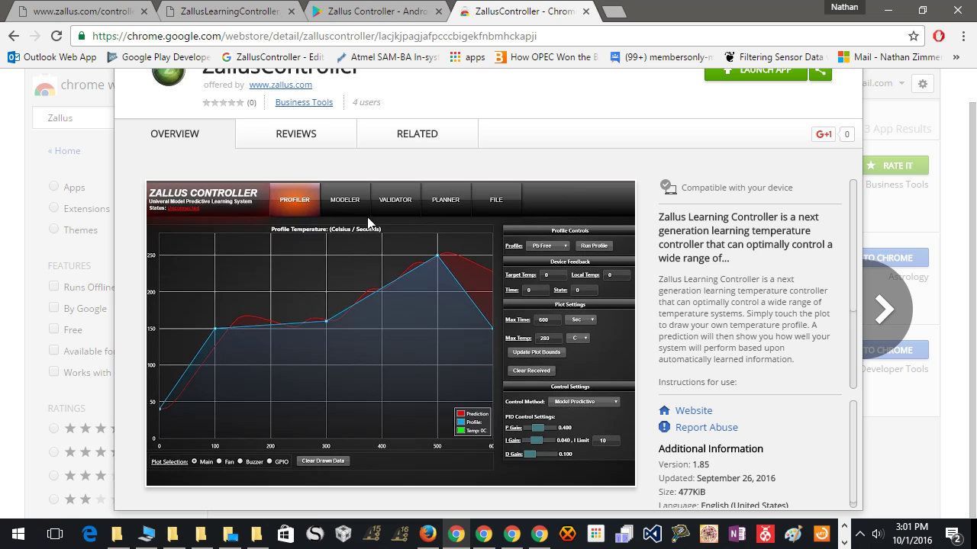
Show the ZallusLearningController.jpg hardware photo, then switch back to the Zallus Controller app
click(351, 8)
click(233, 10)
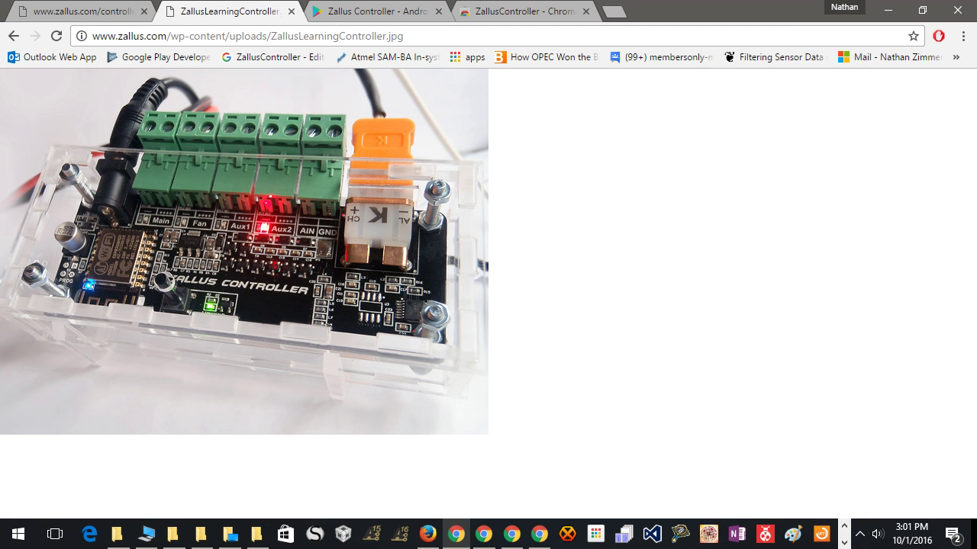
key(alt+Tab)
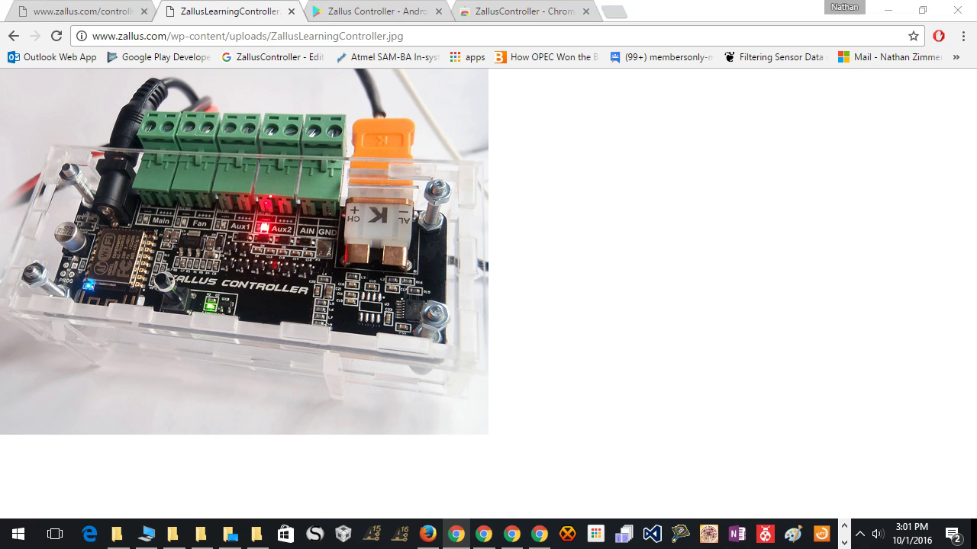